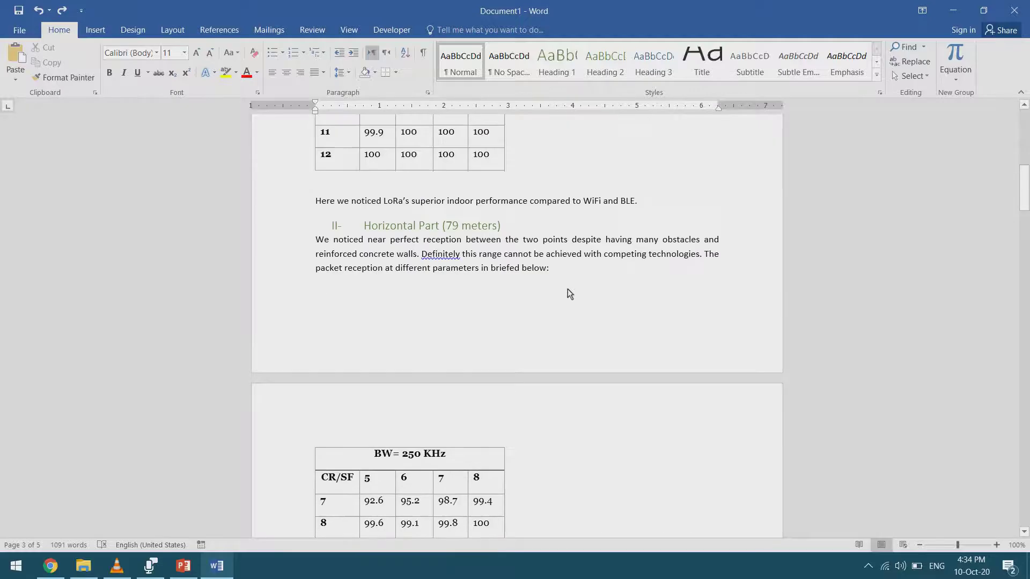
- Draw a rounded rectangle over the BW= 250 KHz table
scroll(400, 295, down, 20)
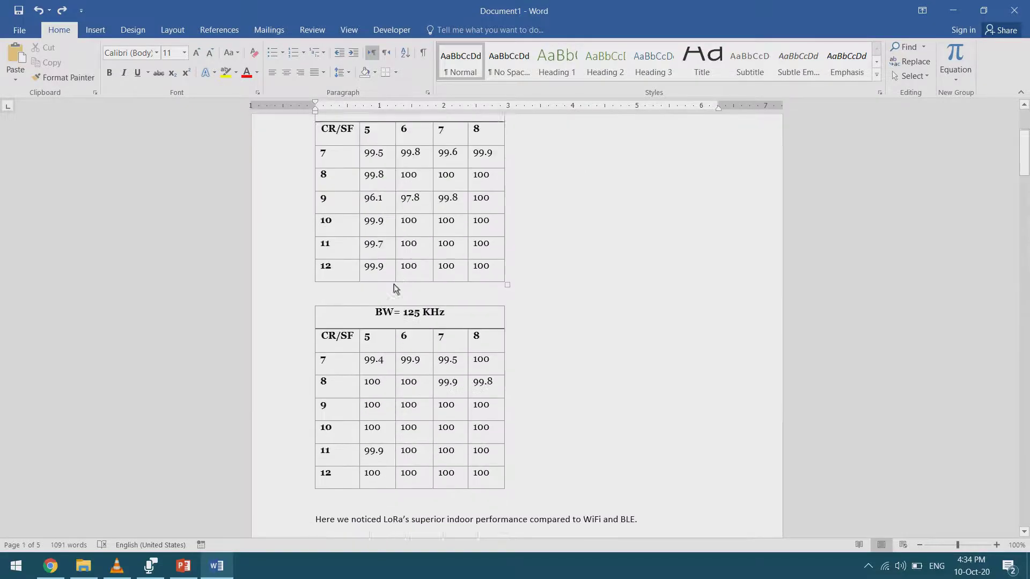
scroll(390, 356, down, 20)
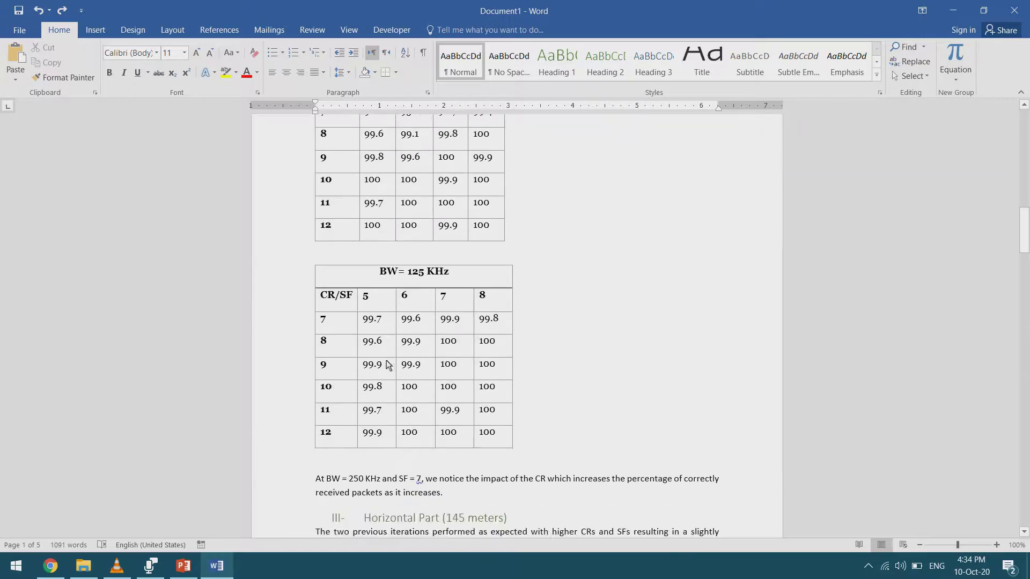
scroll(410, 346, down, 6)
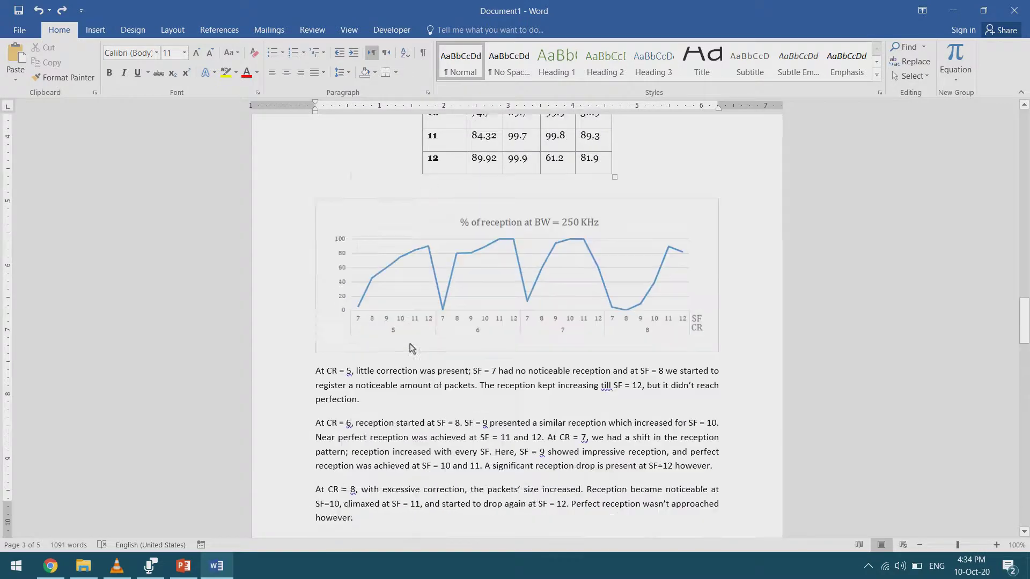
scroll(466, 302, up, 15)
scroll(467, 302, up, 20)
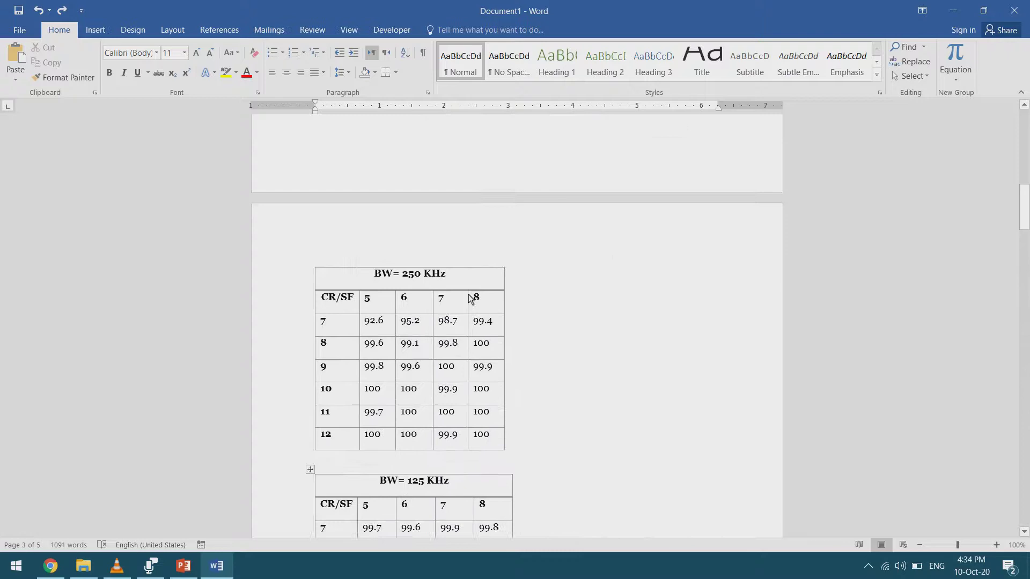
scroll(342, 203, up, 4)
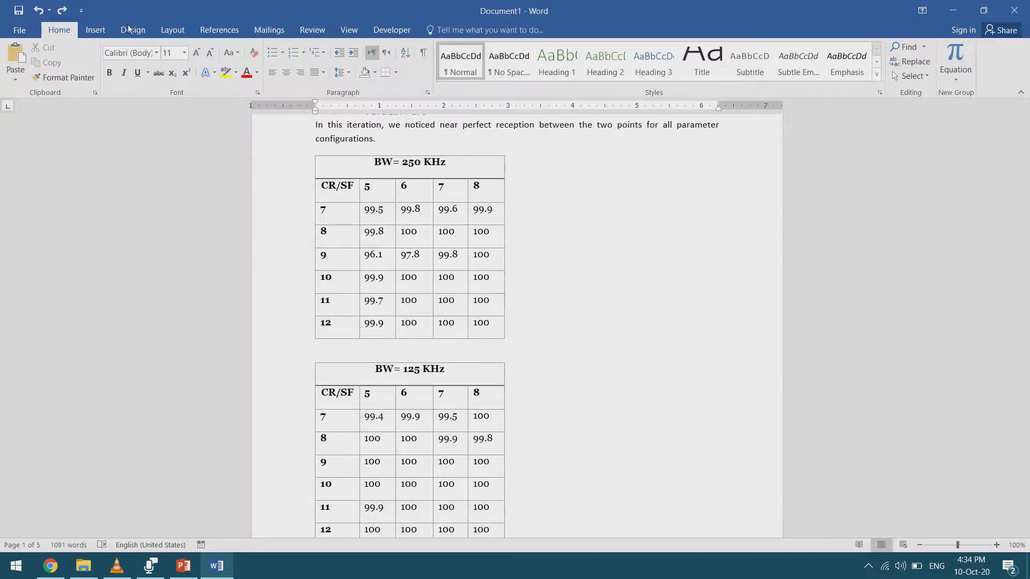
click(108, 32)
click(192, 59)
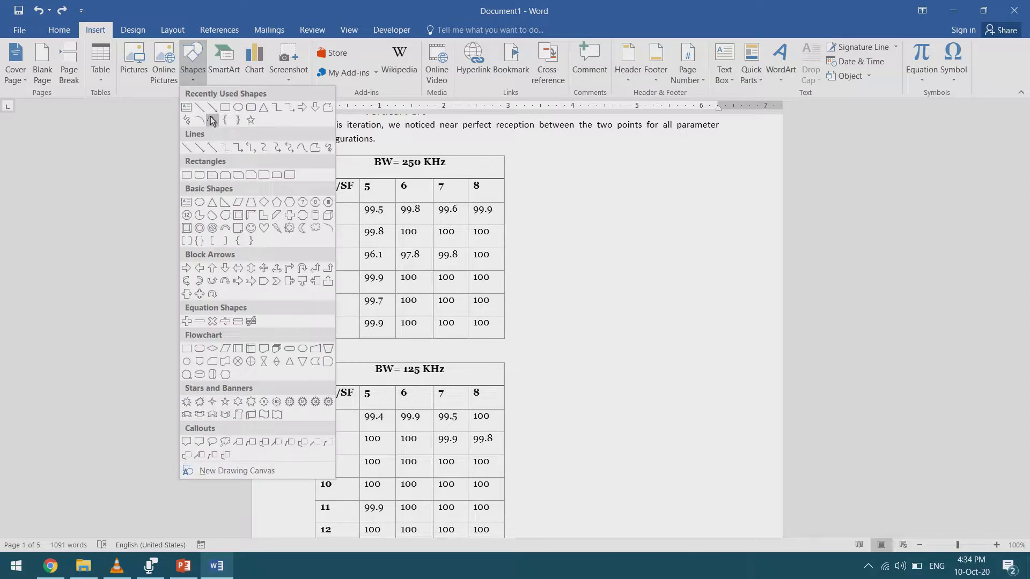
click(248, 116)
drag(301, 150, 520, 349)
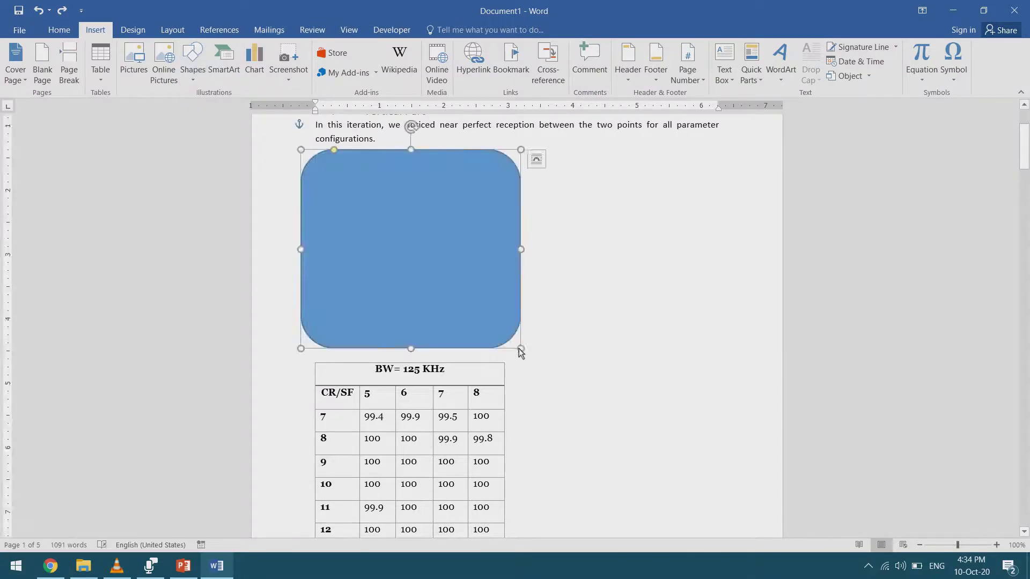
- Send the rounded rectangle behind text so the table shows on top
right_click(424, 233)
click(489, 376)
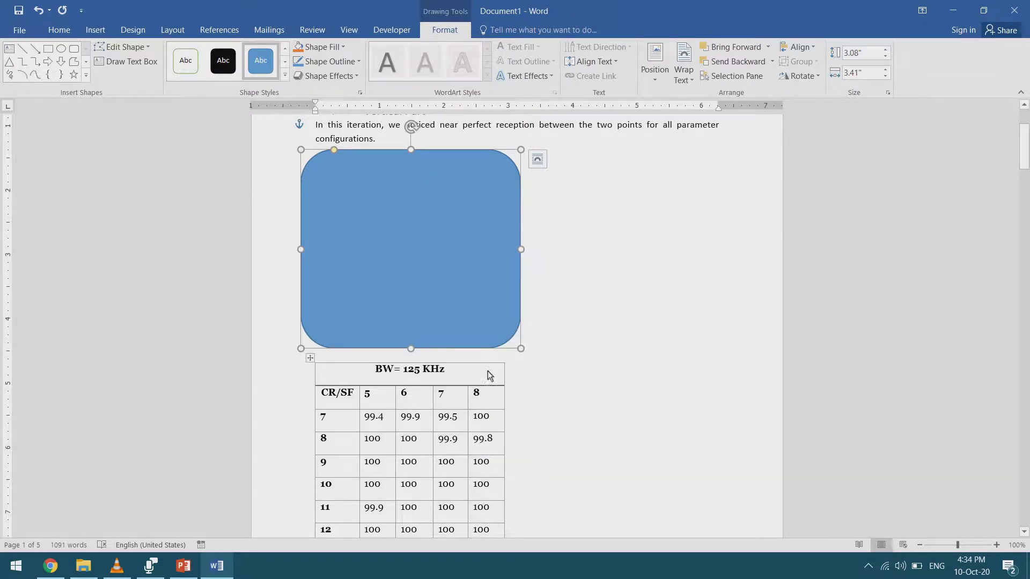
click(421, 249)
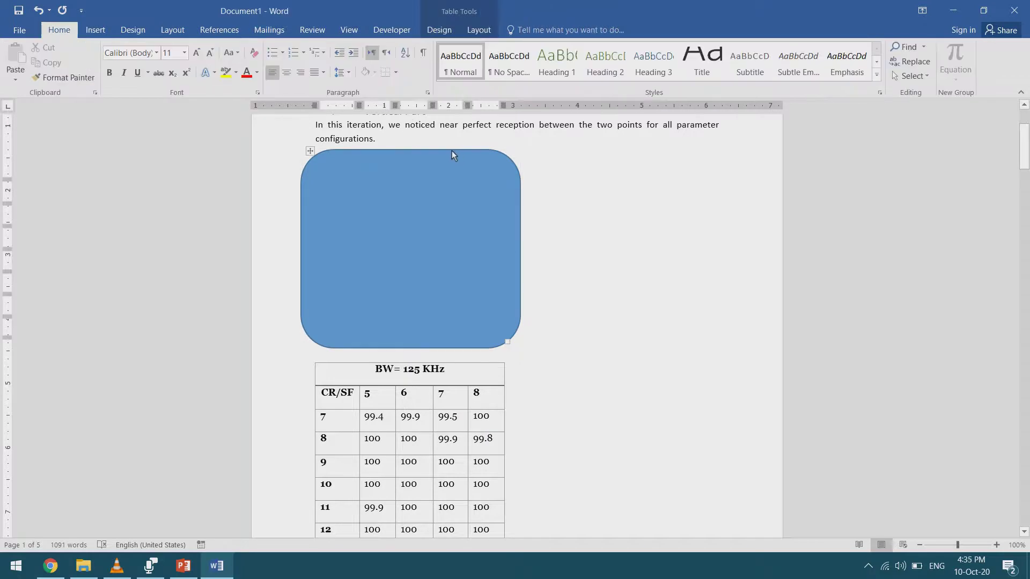
click(451, 152)
right_click(452, 151)
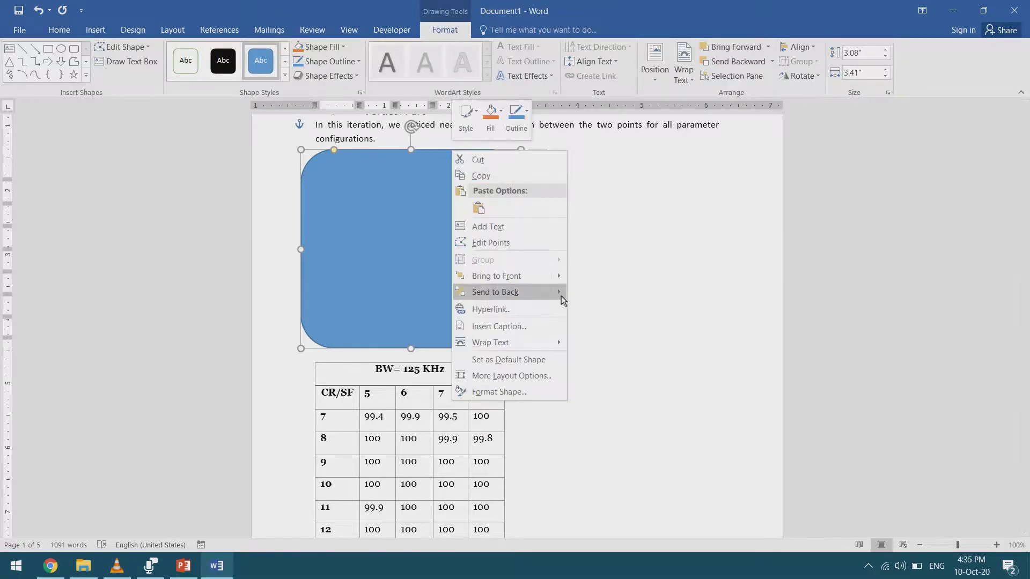
mouse_move(562, 300)
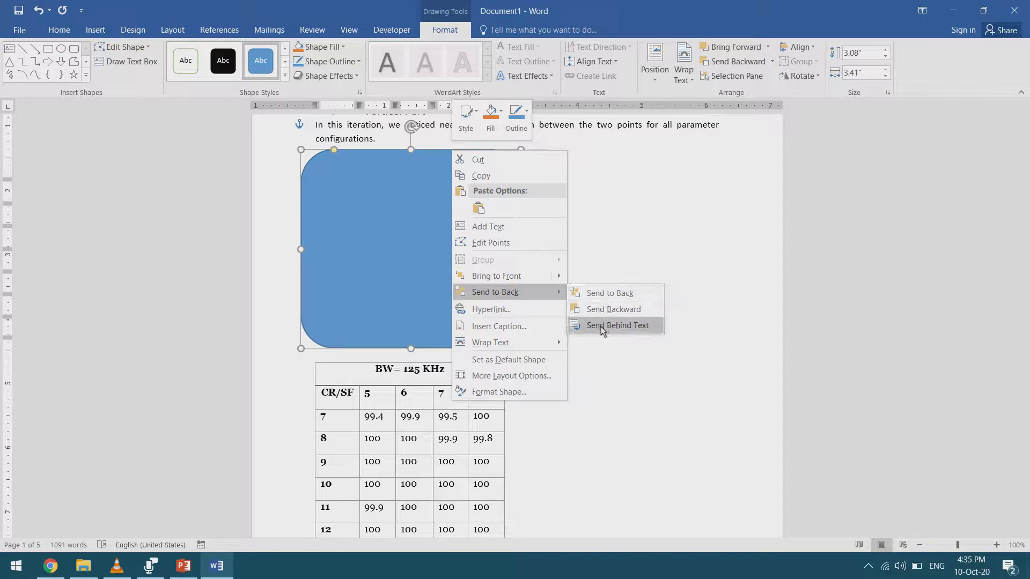
click(617, 325)
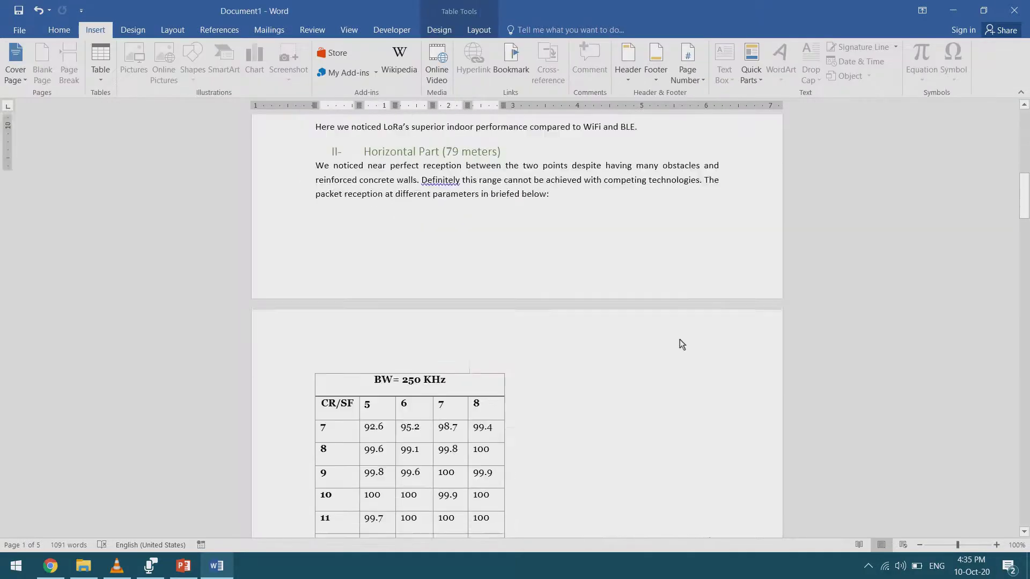
scroll(680, 341, down, 20)
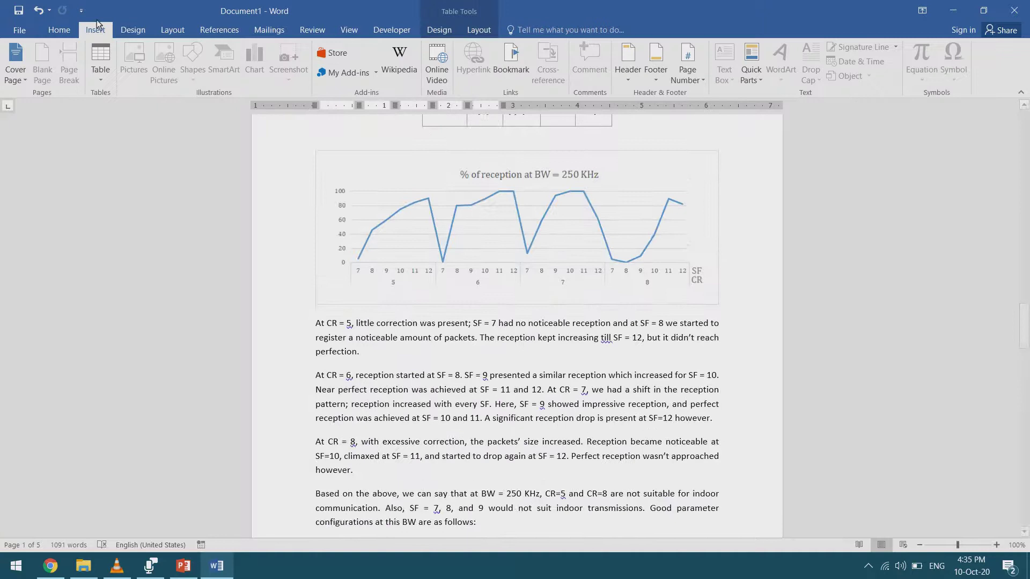
- Draw an oval over the '% of reception at BW = 250 KHz' chart
click(349, 165)
click(245, 157)
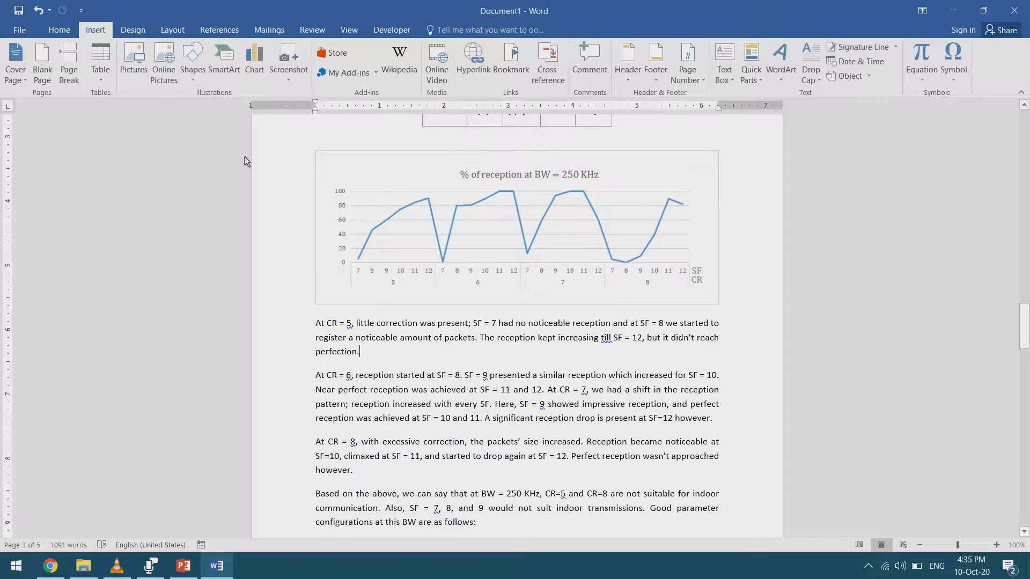
click(201, 68)
click(228, 109)
mouse_move(323, 145)
mouse_down()
mouse_move(588, 337)
mouse_move(725, 336)
mouse_up()
- Move the oval down off the chart, then back up over it
right_click(607, 244)
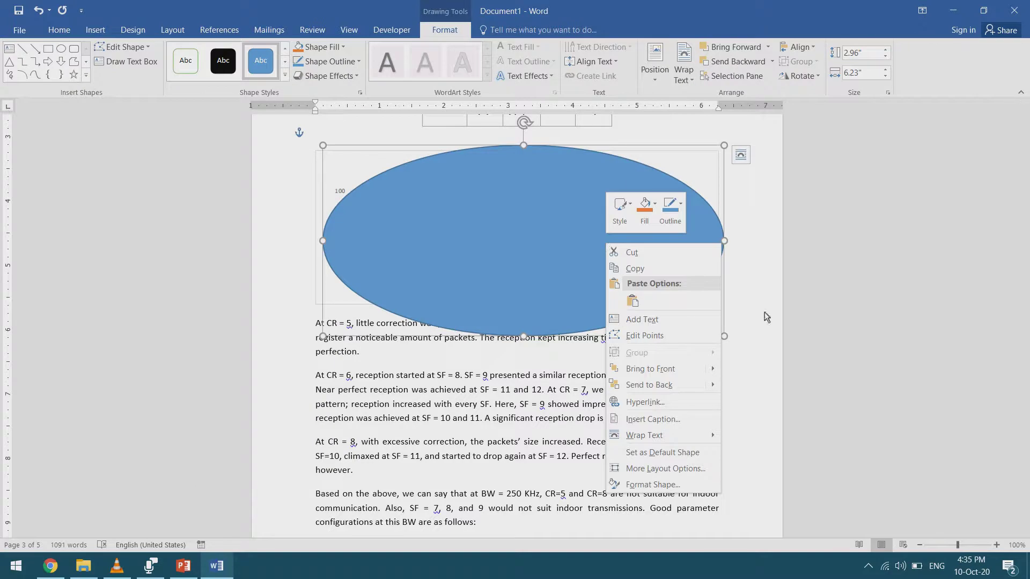
key(Escape)
right_click(587, 228)
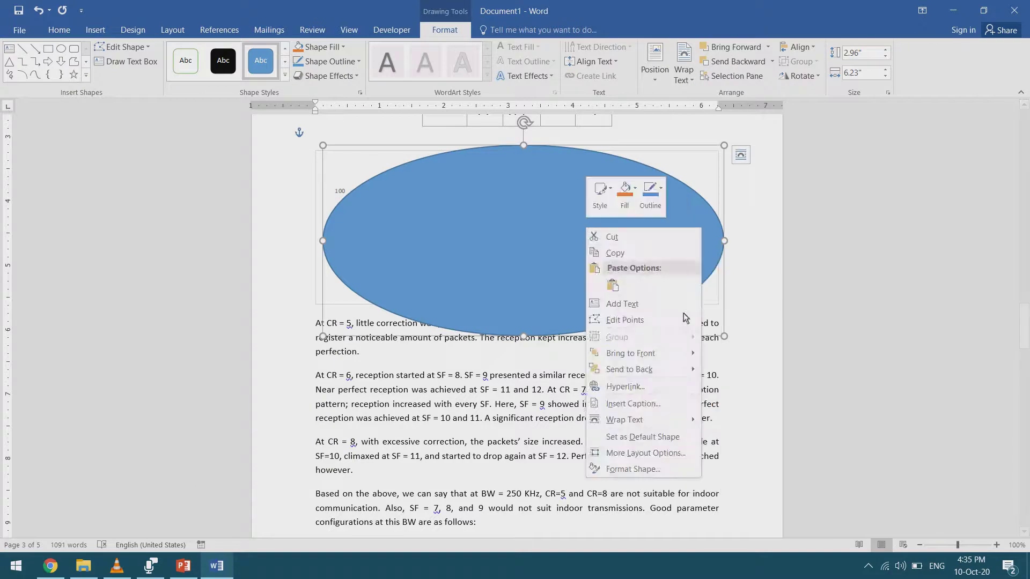
click(664, 370)
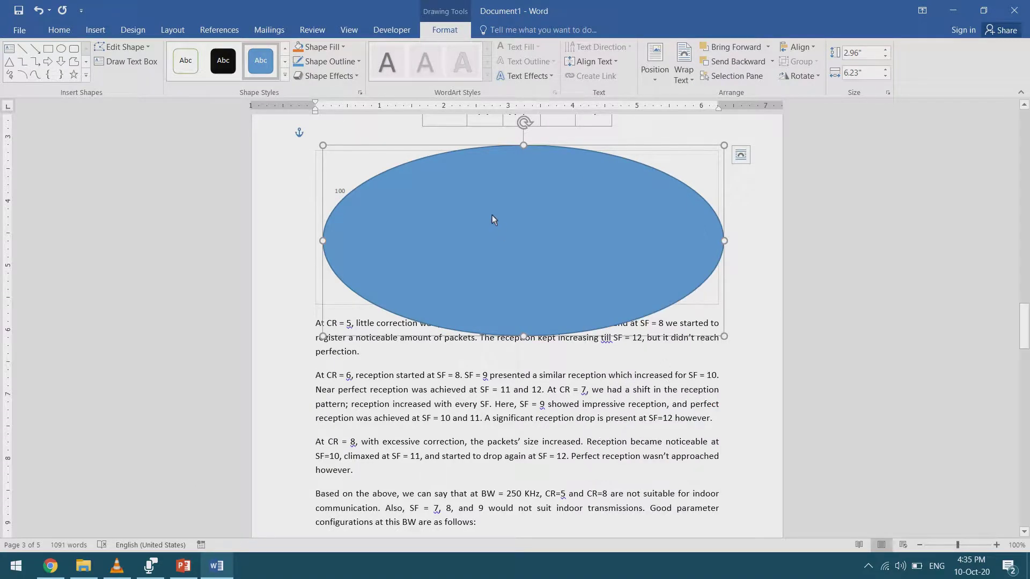
drag(493, 217, 513, 326)
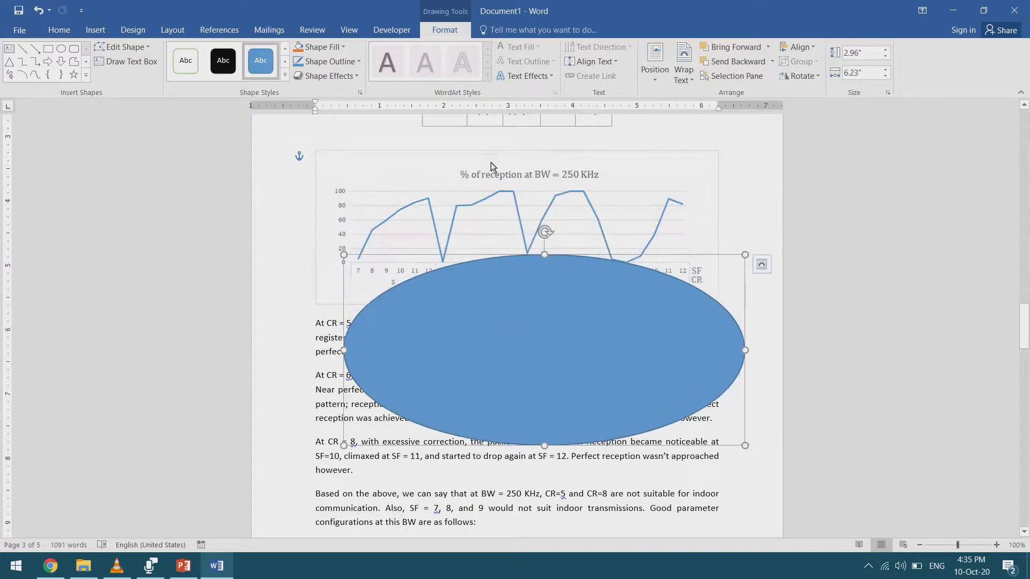
drag(510, 333, 483, 229)
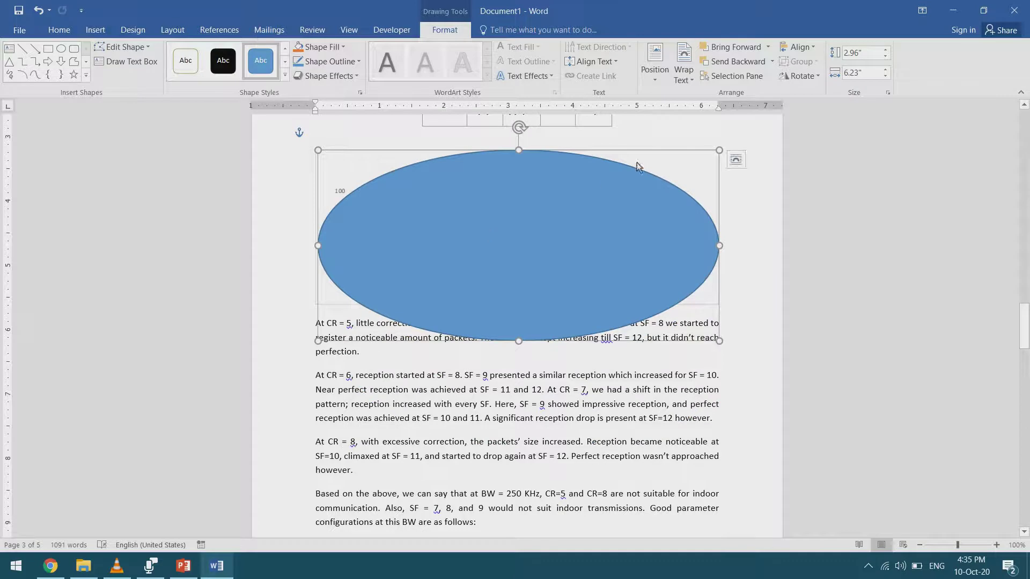
click(325, 159)
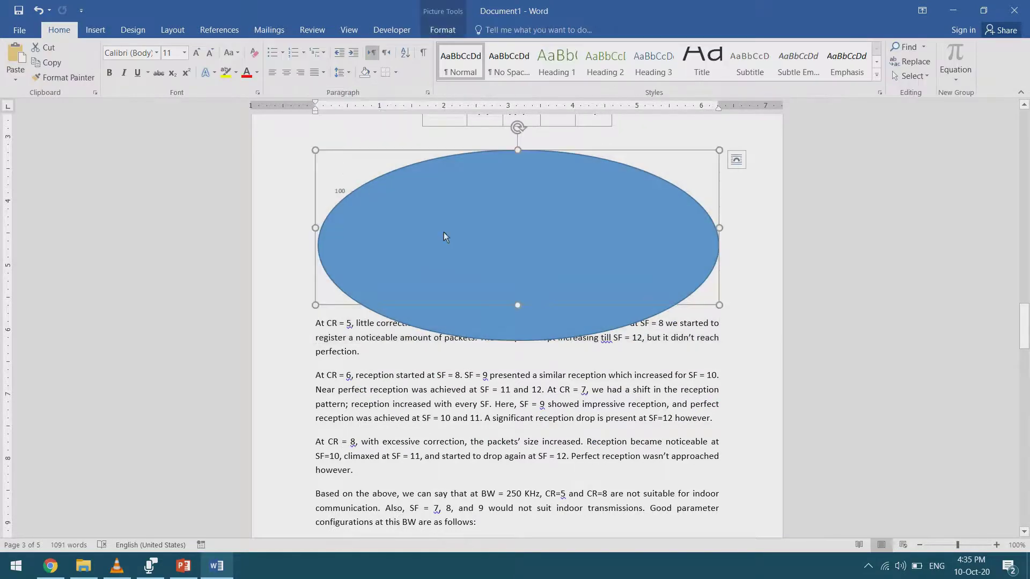
- Set the reception chart's text wrapping to In Line with Text
drag(370, 185, 430, 215)
click(323, 176)
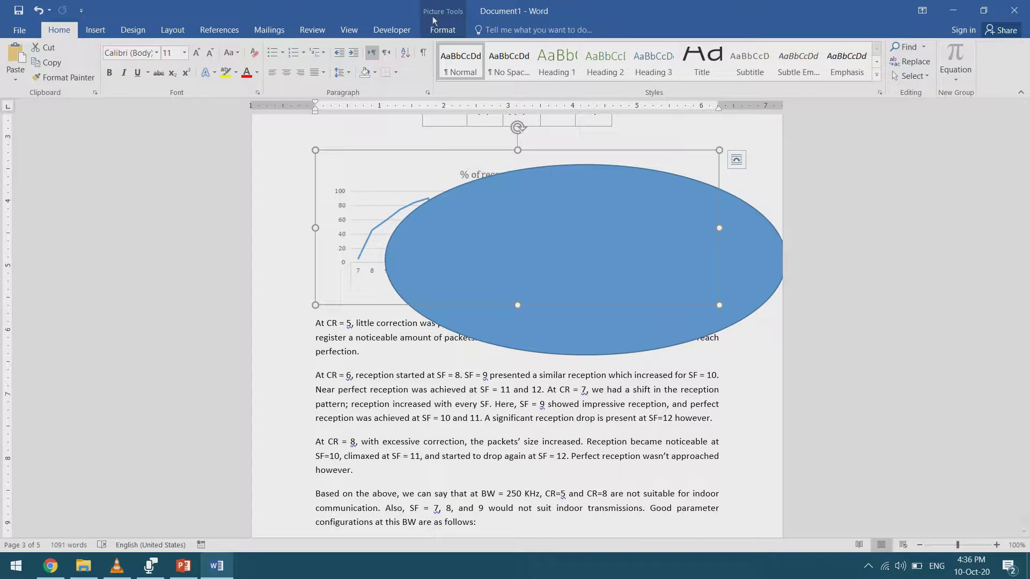
click(443, 29)
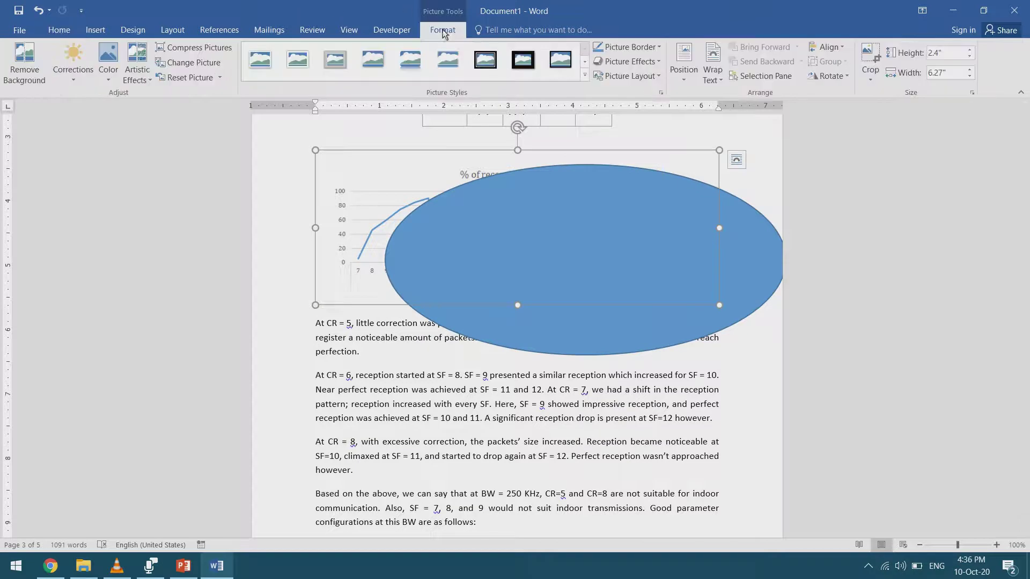
click(712, 80)
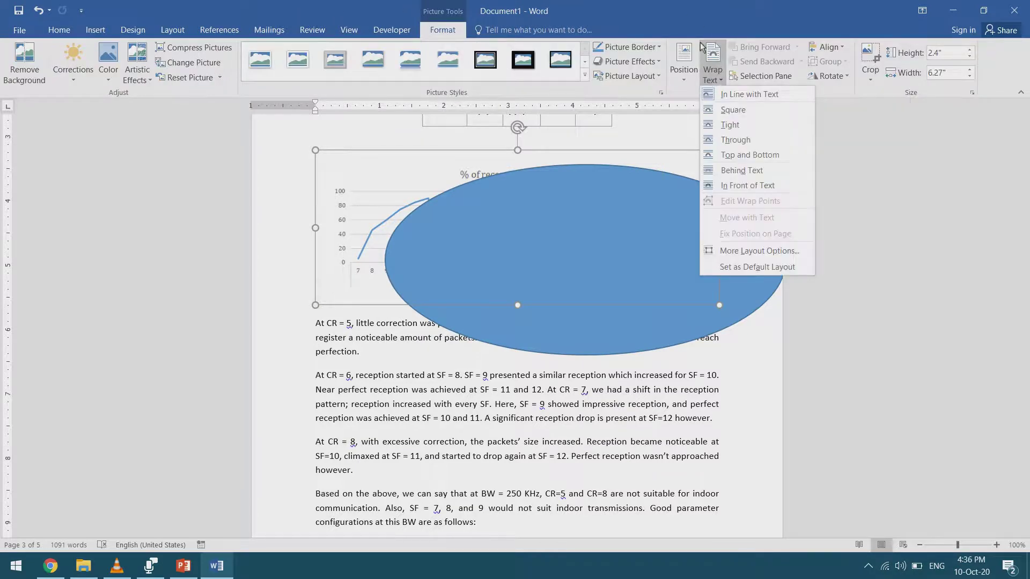
click(752, 96)
- Send the oval behind text, undo that, and drag the oval lower over the chart
drag(532, 250, 458, 217)
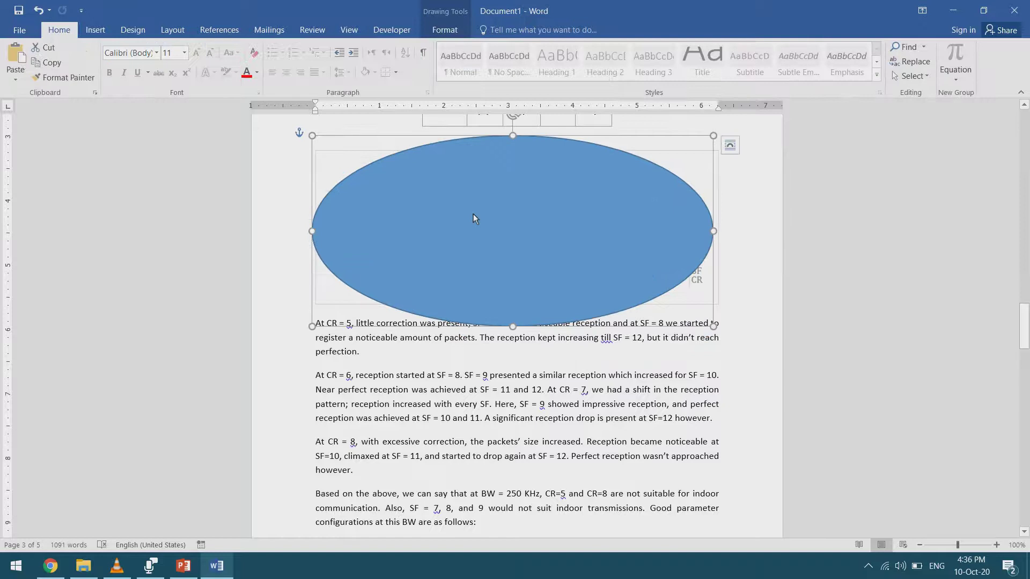
right_click(474, 215)
mouse_move(544, 355)
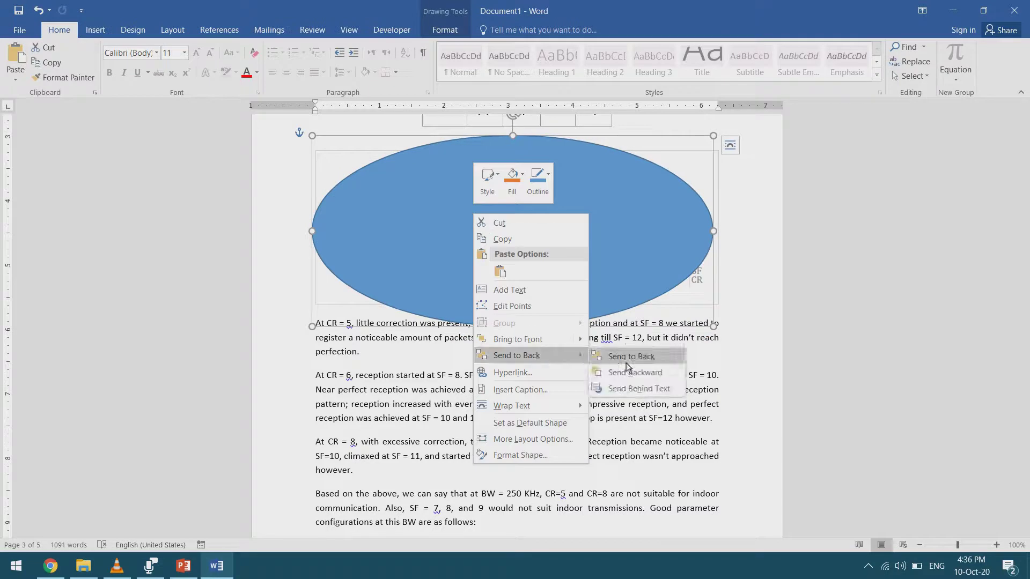
click(639, 390)
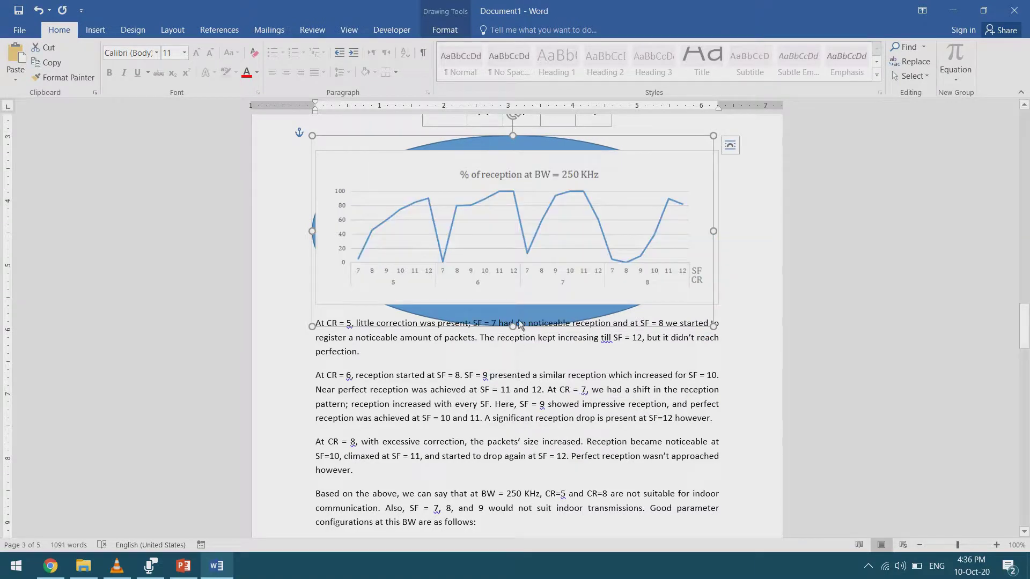
click(730, 145)
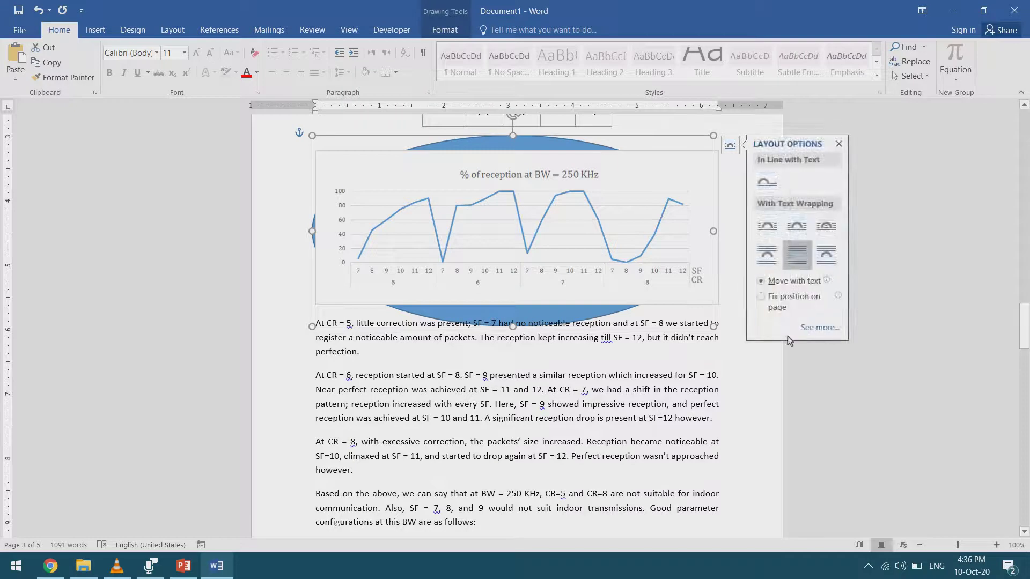
click(756, 374)
key(ctrl+z)
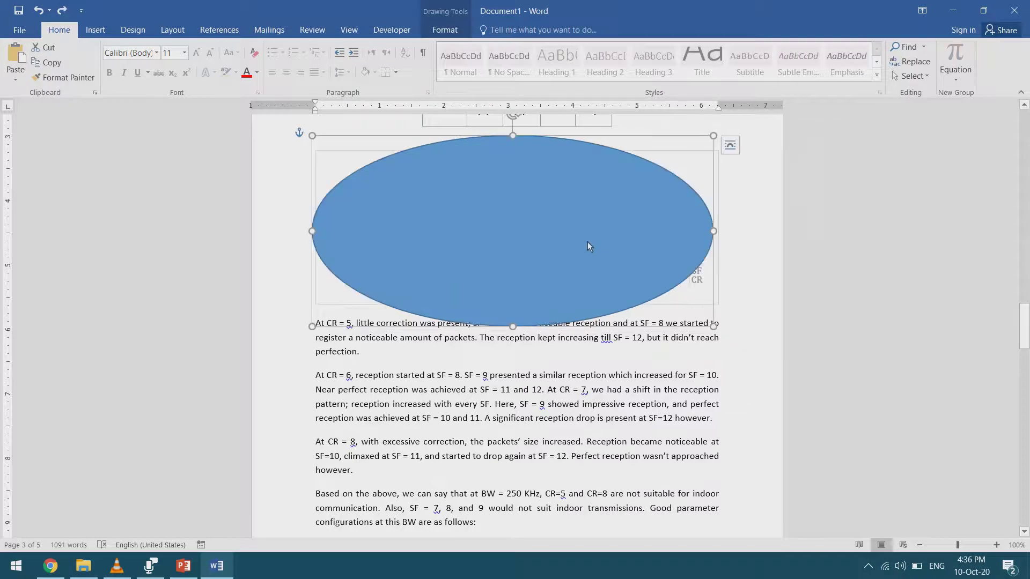
drag(532, 220, 569, 297)
click(563, 182)
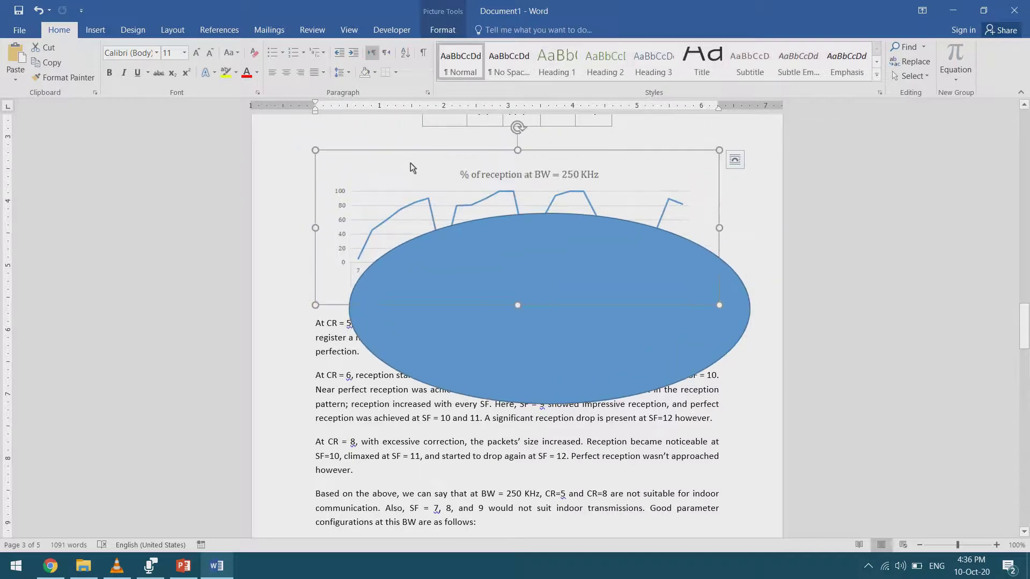
- Set the chart's wrapping to Top and Bottom and move the oval below it
click(444, 28)
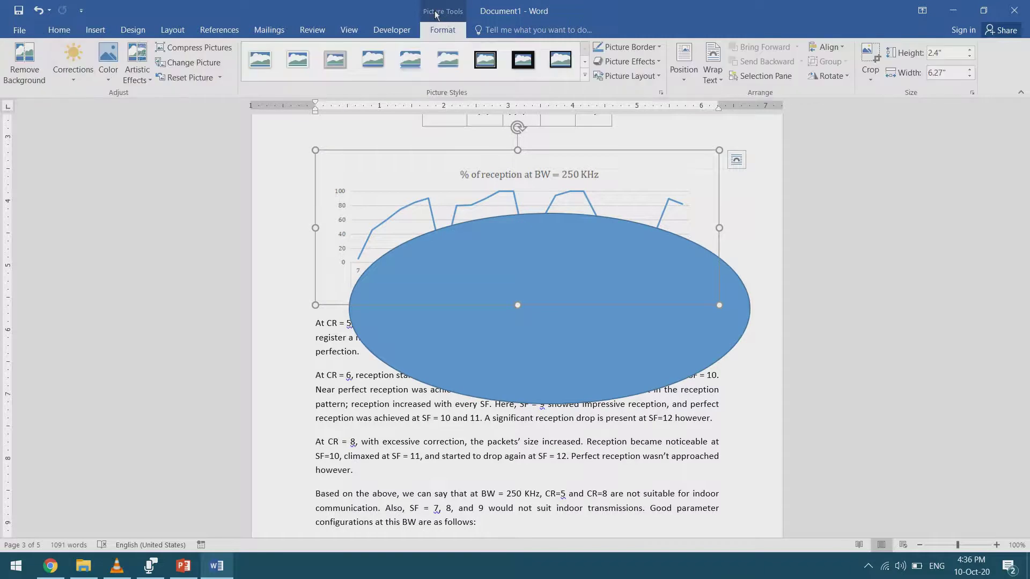
click(713, 81)
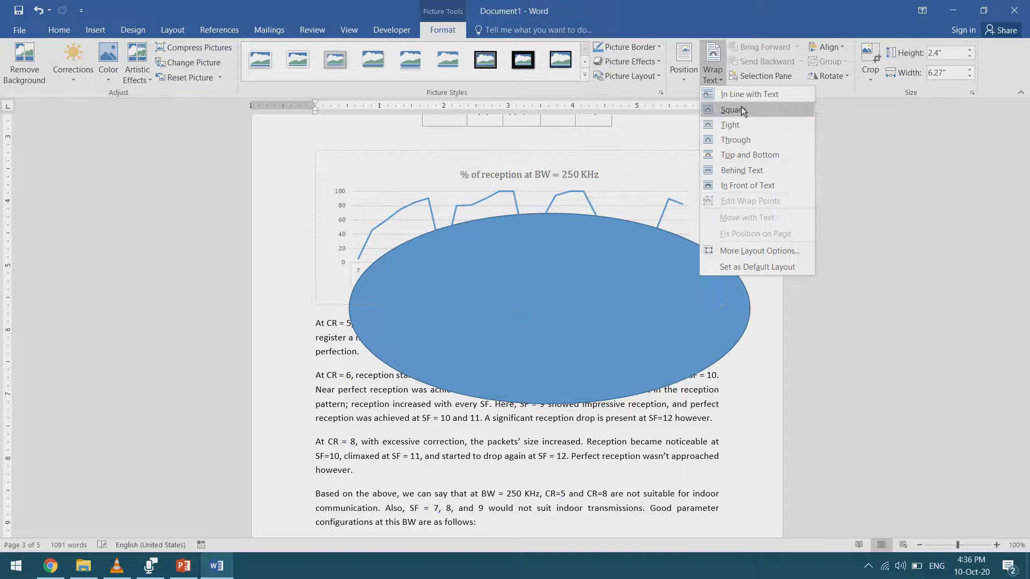
click(743, 155)
mouse_move(617, 357)
mouse_down()
mouse_move(583, 309)
mouse_move(660, 425)
mouse_move(663, 448)
mouse_up()
click(525, 165)
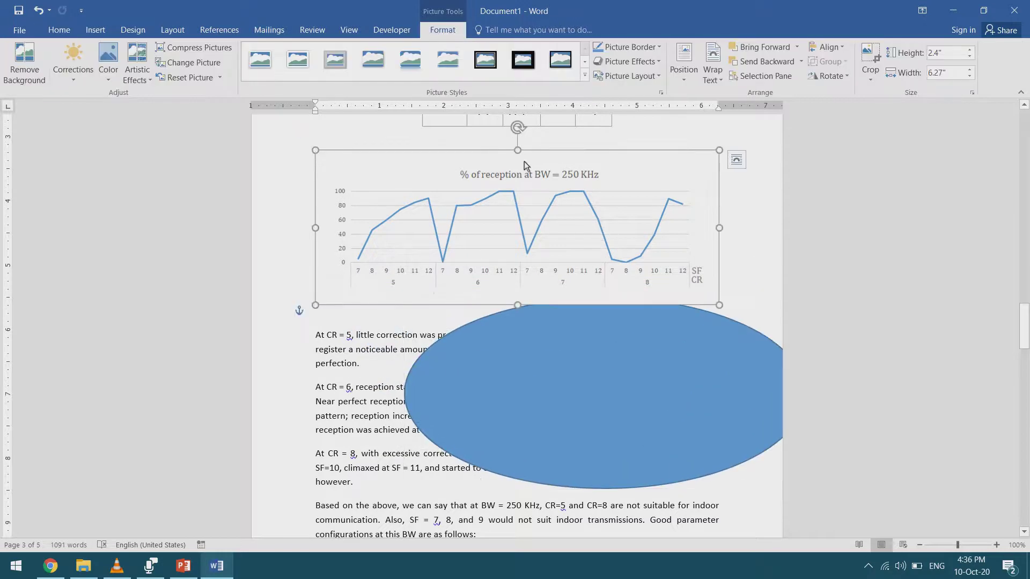
- Bring the ellipse in front of the chart, then send it behind the chart
drag(546, 370, 510, 326)
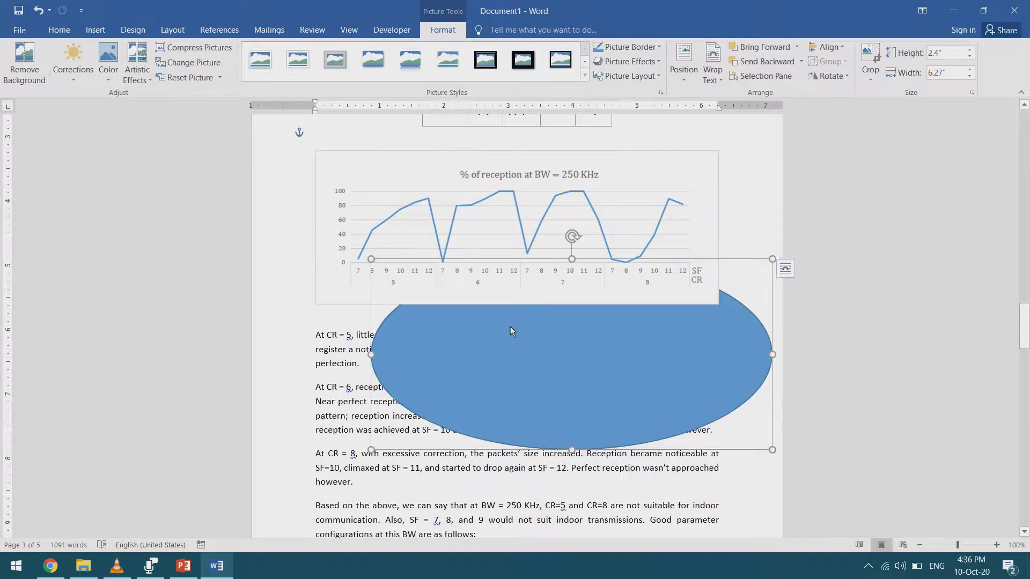
right_click(511, 327)
click(555, 202)
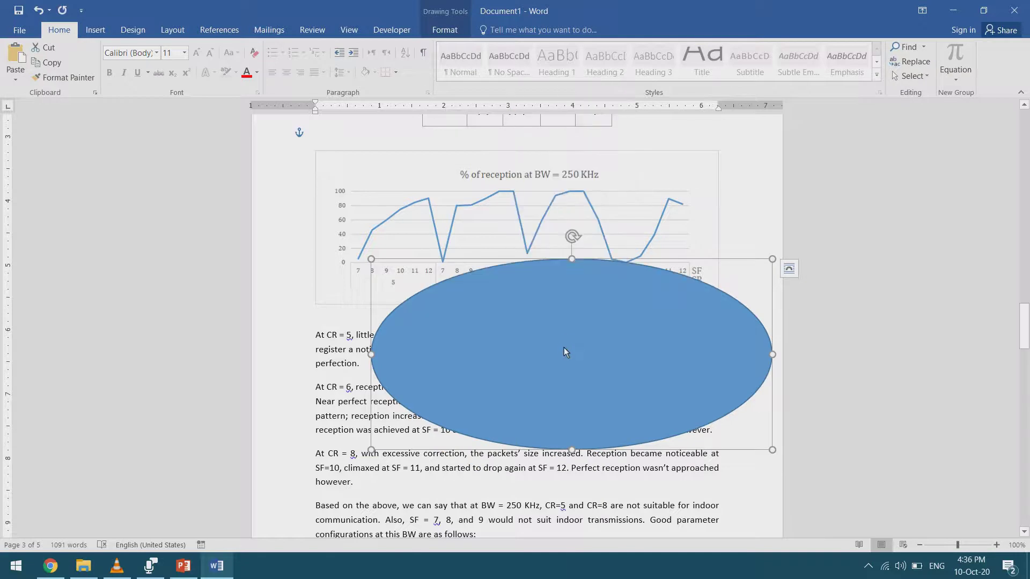
right_click(563, 346)
click(610, 237)
- Move the ellipse onto the paragraphs below the chart and send it behind text
drag(595, 340, 546, 398)
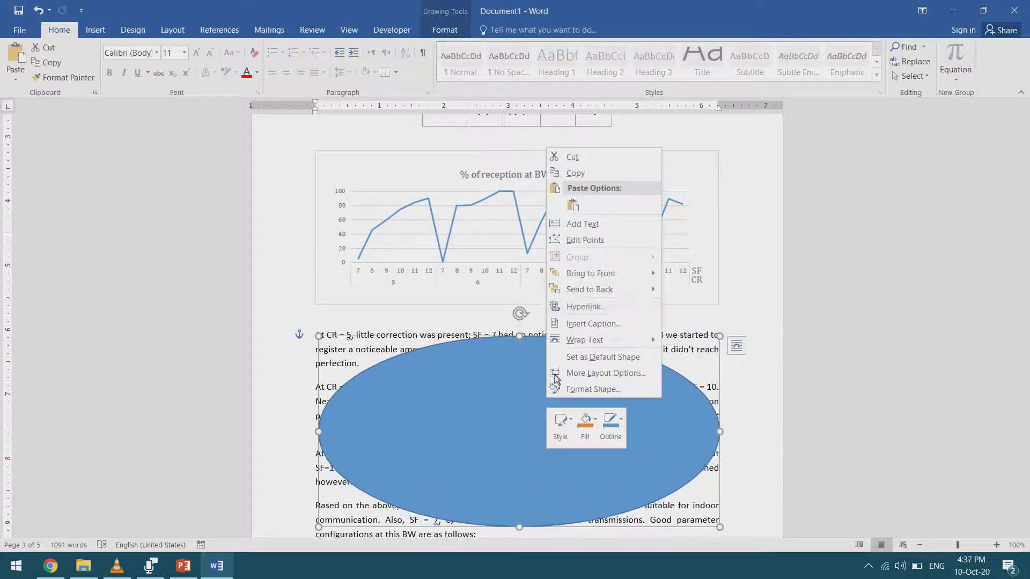
right_click(546, 398)
mouse_move(578, 286)
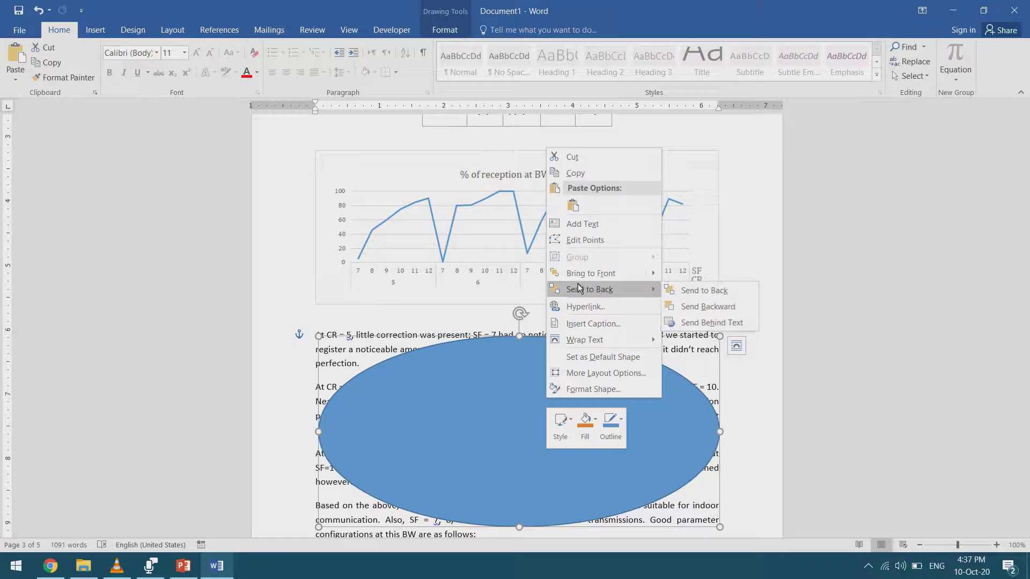
click(700, 324)
- Draw a tall rectangle across the chart's left side
scroll(675, 338, up, 8)
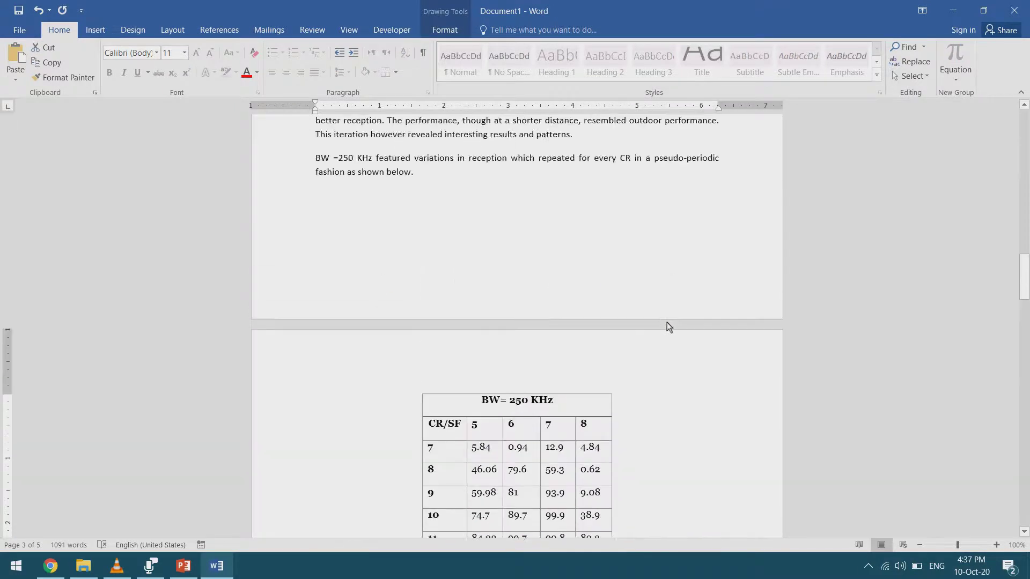
scroll(668, 323, down, 7)
scroll(636, 313, down, 3)
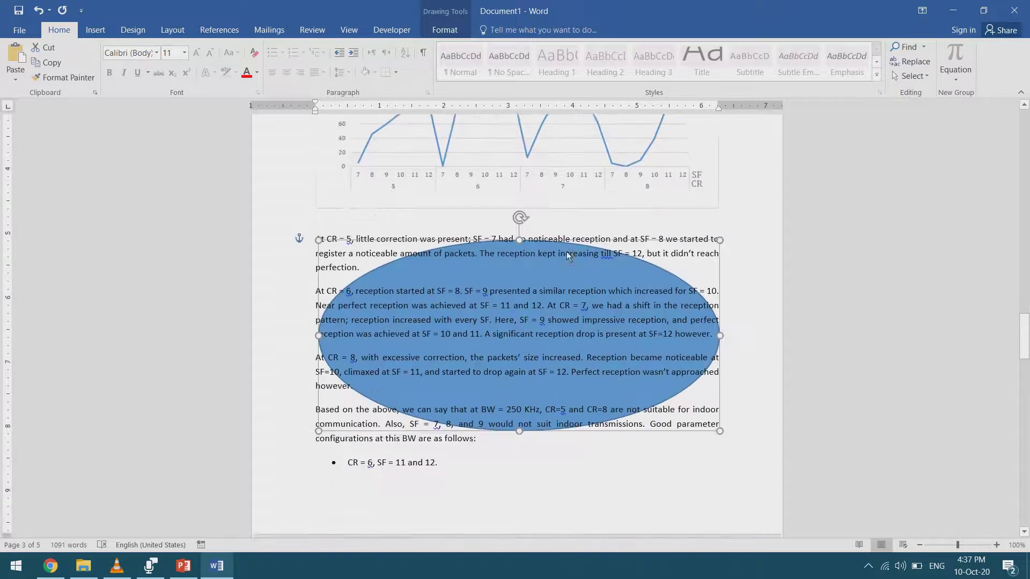
scroll(636, 312, up, 4)
click(96, 29)
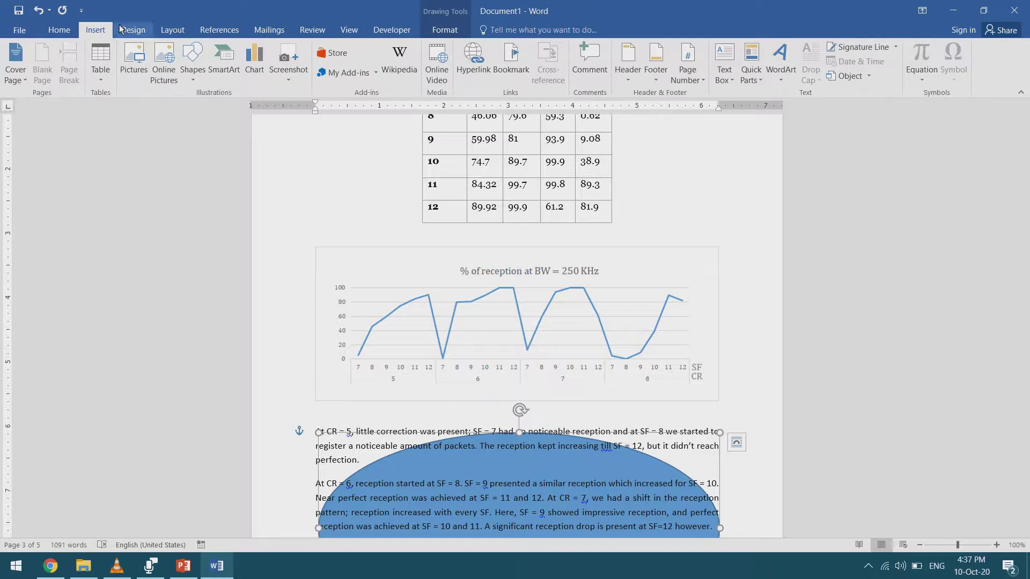
click(193, 70)
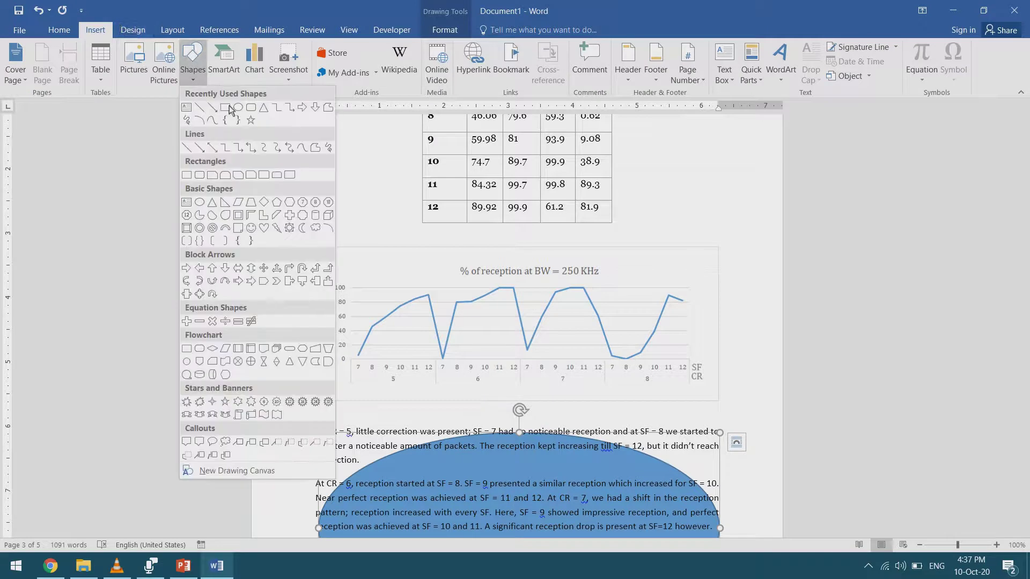
click(232, 110)
drag(342, 218, 370, 420)
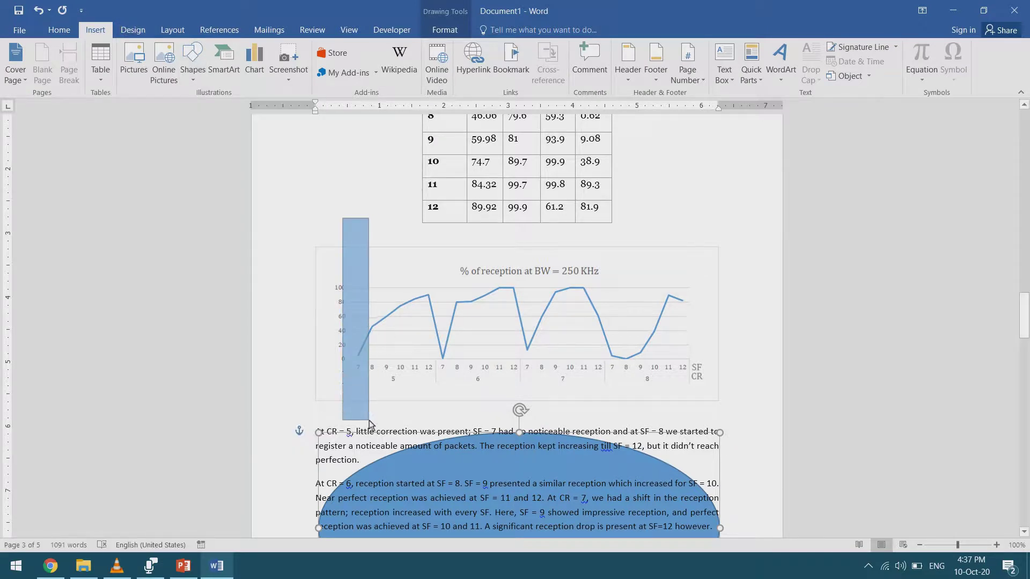
- Nudge the rectangle slightly left and send it to the back
drag(349, 372, 340, 371)
right_click(340, 370)
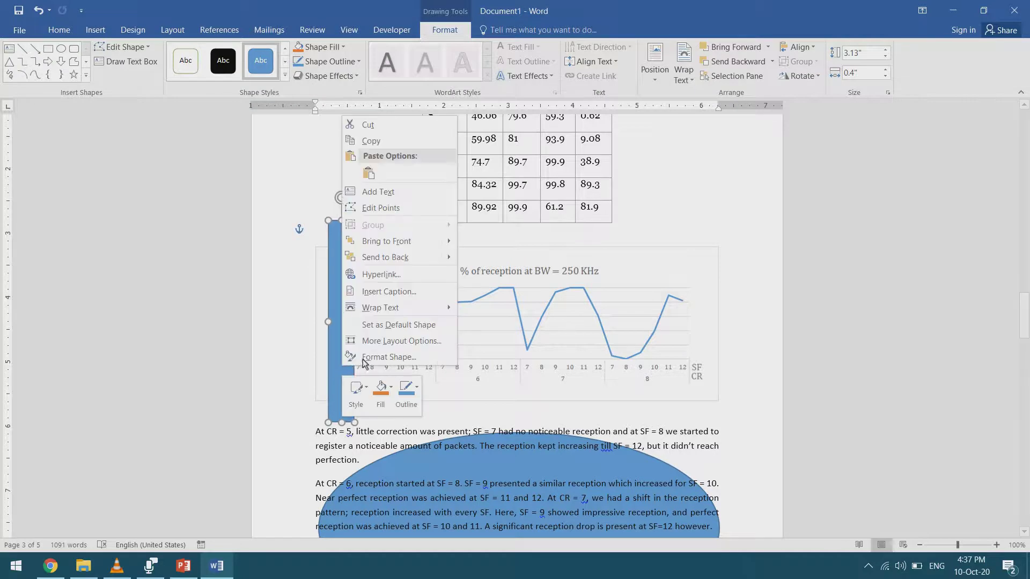
click(385, 257)
click(369, 198)
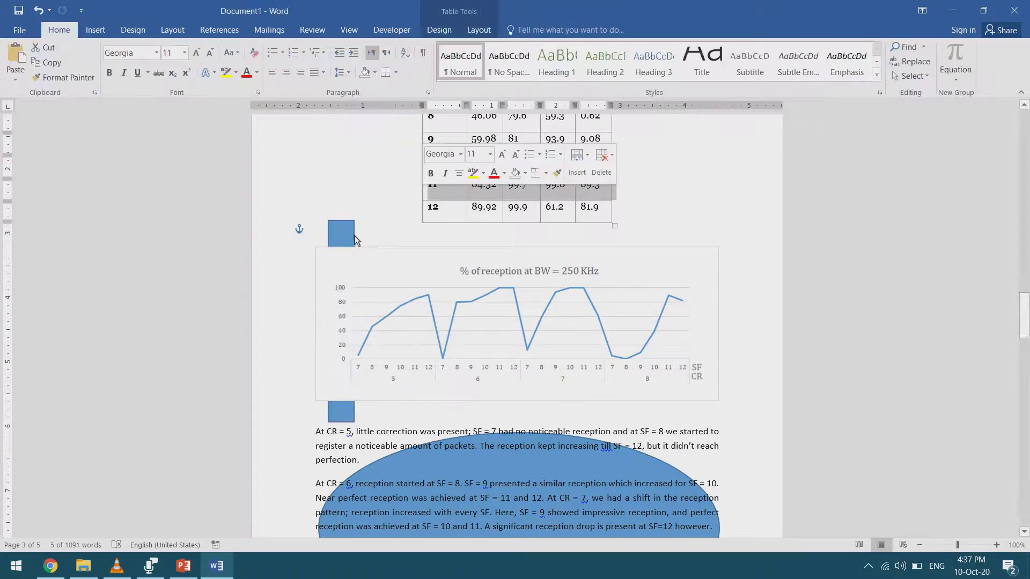
- Set the chart's text wrapping to In Line with Text
click(399, 267)
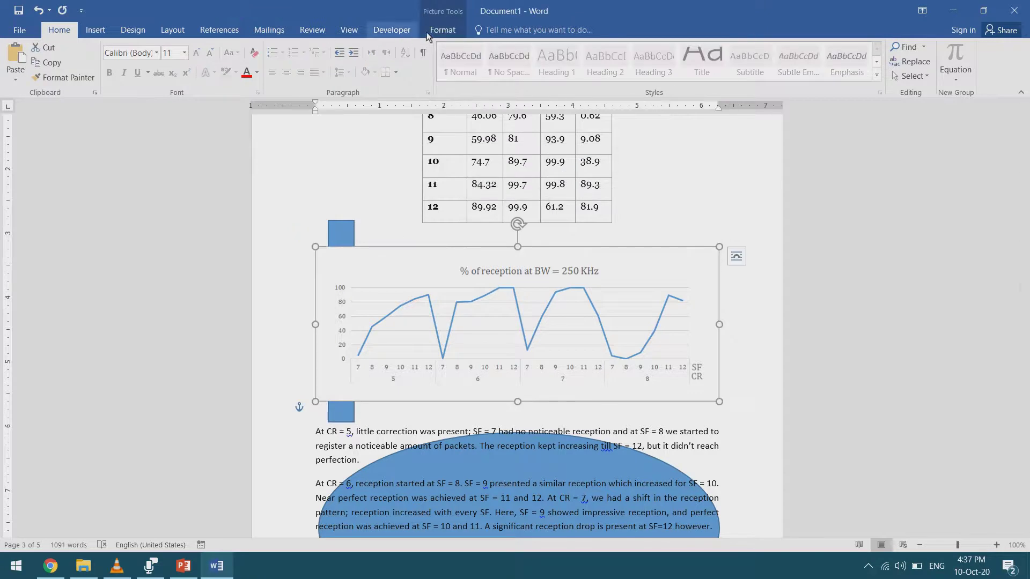
click(443, 30)
click(708, 81)
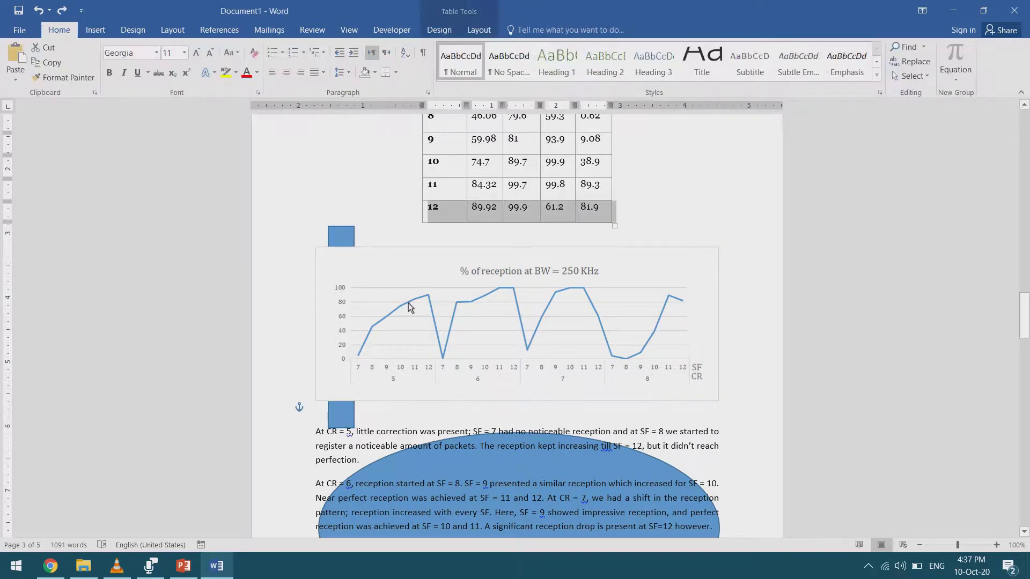
click(440, 301)
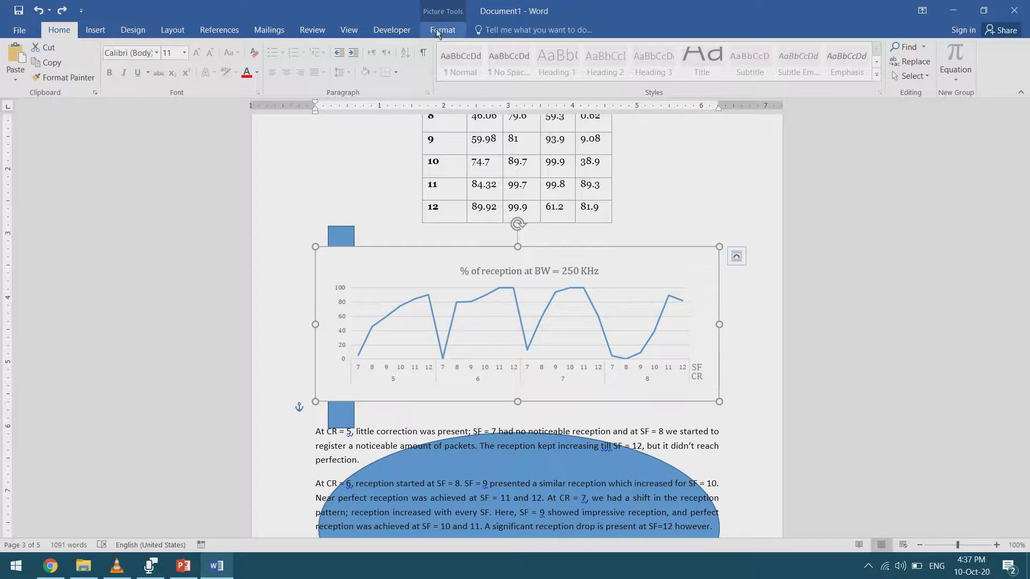
click(441, 30)
click(715, 75)
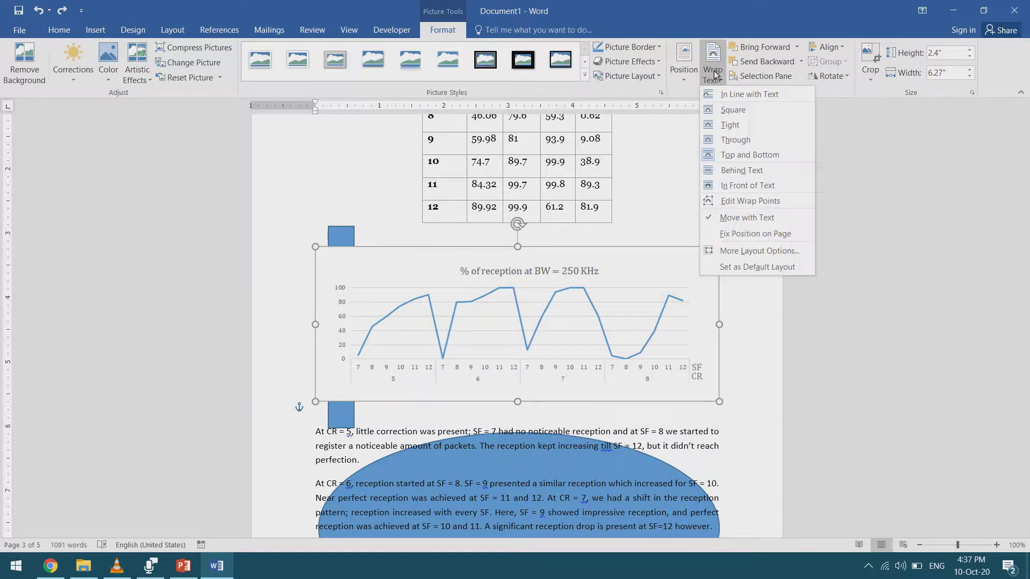
click(739, 93)
- Send the blue rectangle behind the text
right_click(335, 233)
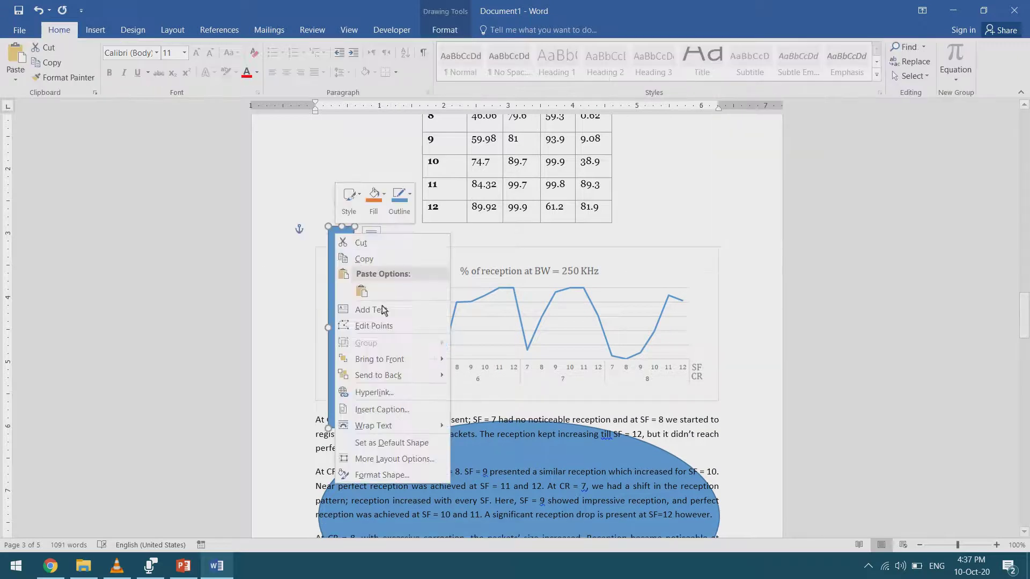
click(402, 375)
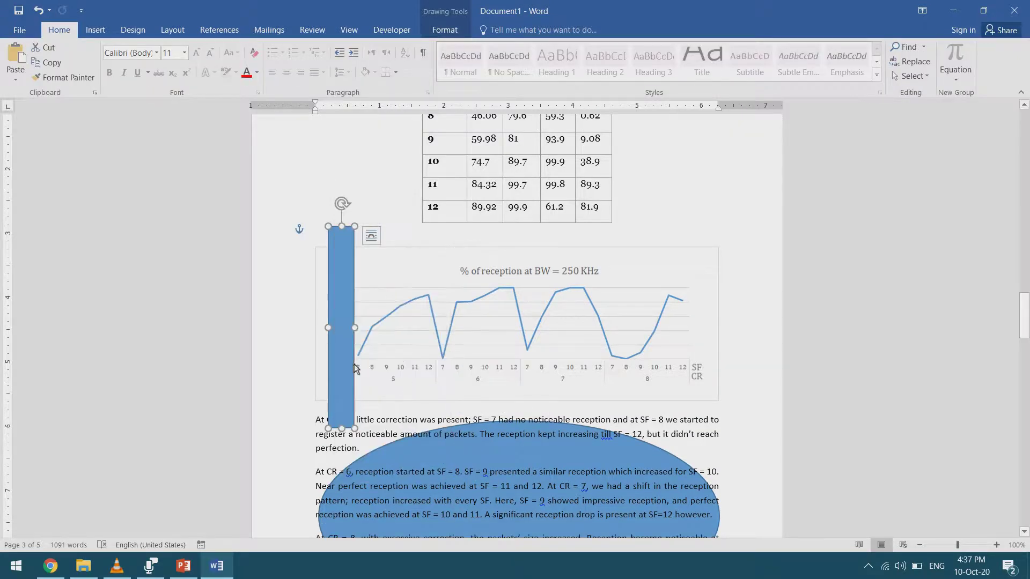
right_click(345, 345)
mouse_move(448, 236)
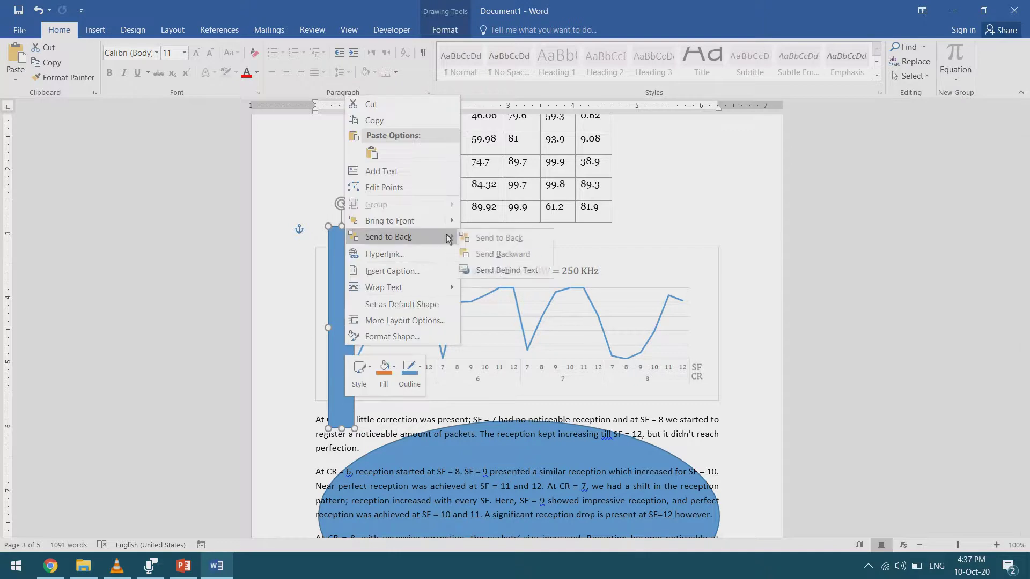
click(500, 270)
click(384, 322)
- Delete the blue rectangle
scroll(384, 322, up, 2)
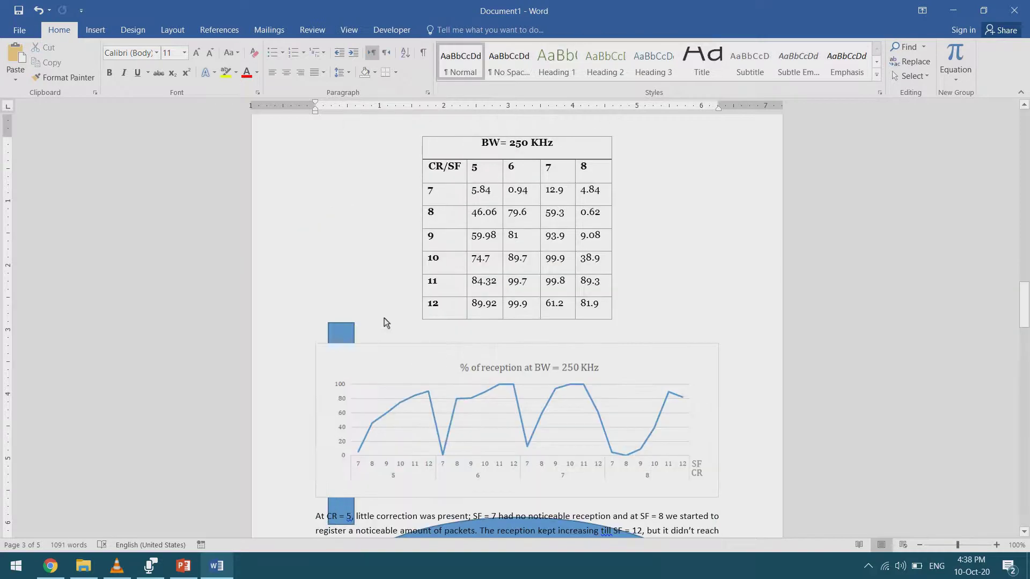
click(349, 330)
key(Delete)
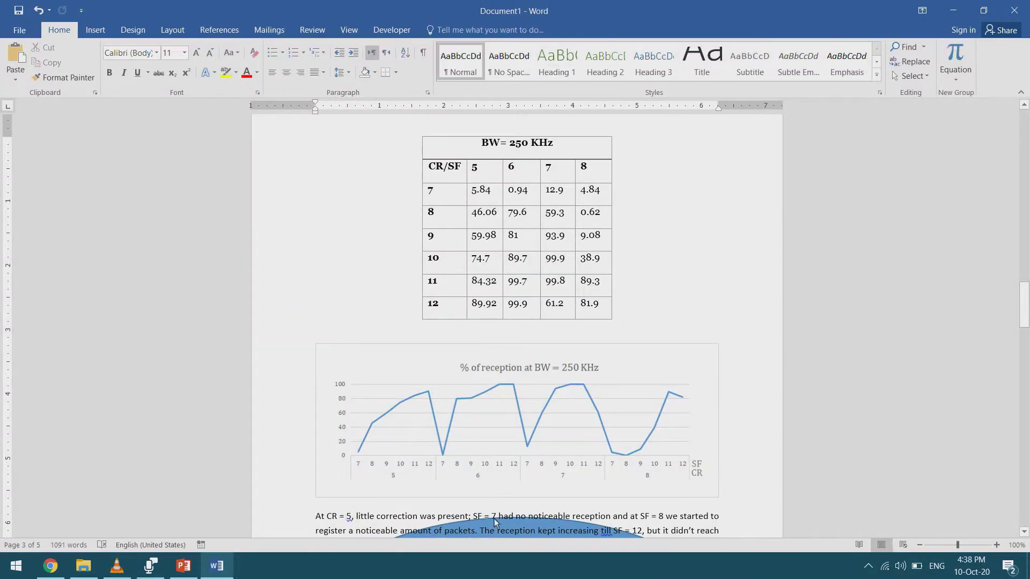
scroll(493, 521, down, 4)
scroll(424, 349, up, 20)
- Delete the blue rounded shape behind the page 1 table
click(304, 323)
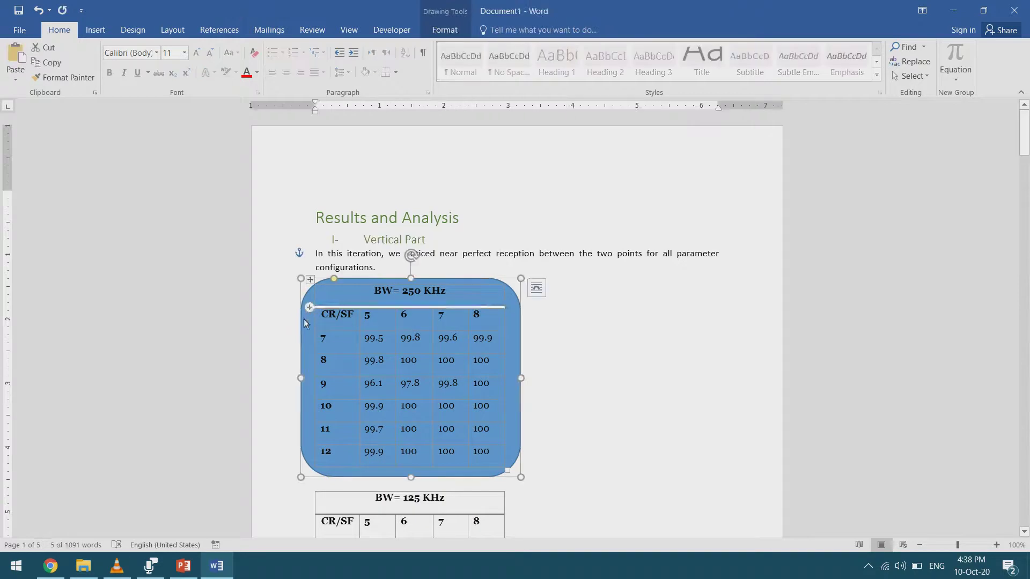
click(335, 279)
key(Delete)
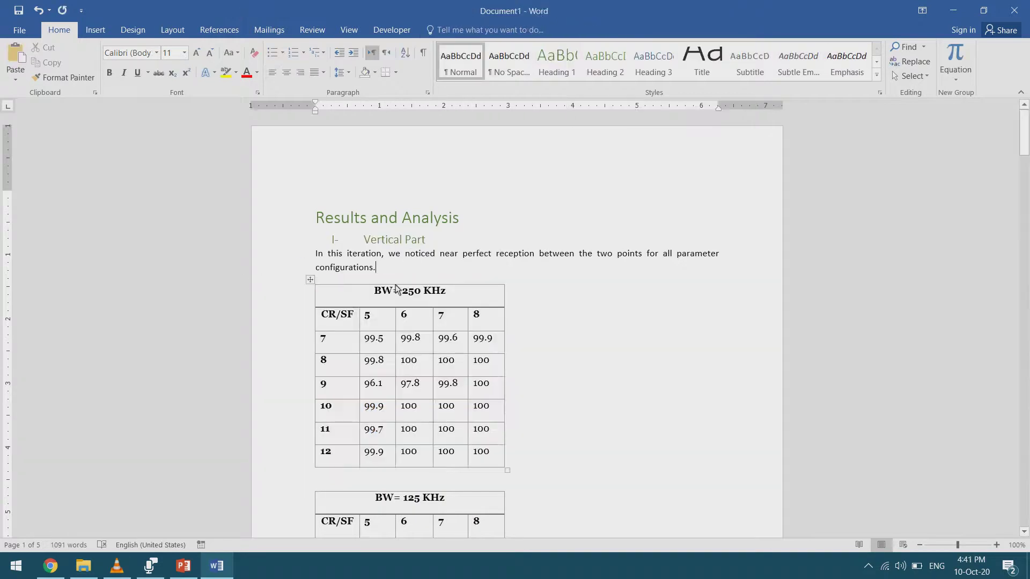
- Select the BW= 250 KHz table and bring up Insert Caption for it
click(385, 318)
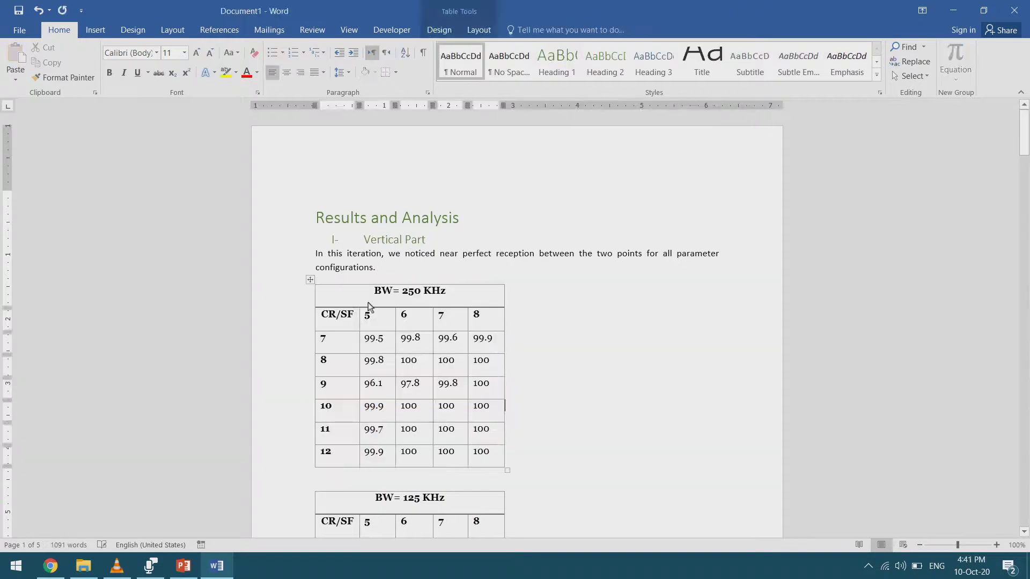
click(310, 280)
right_click(311, 281)
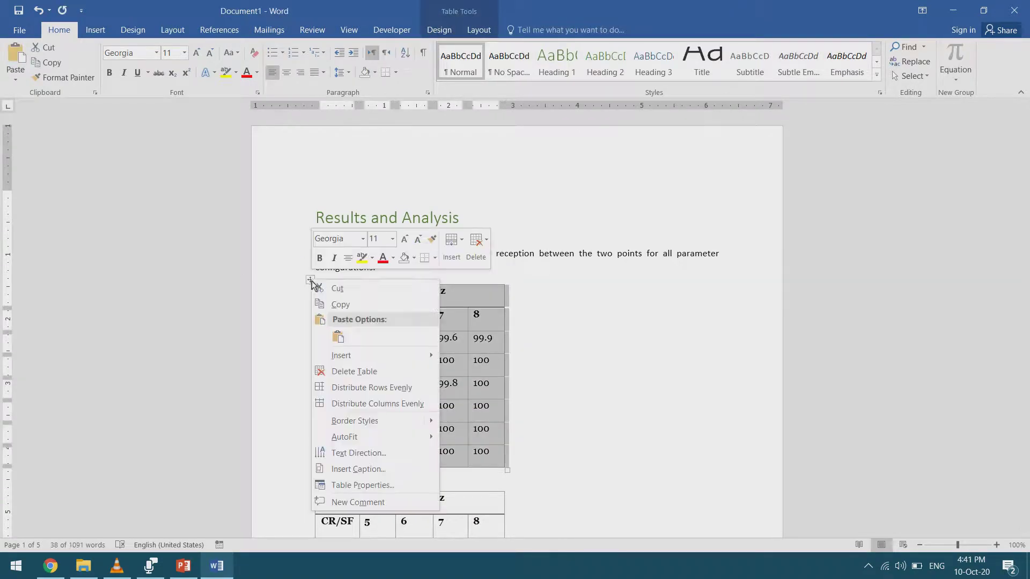
click(429, 471)
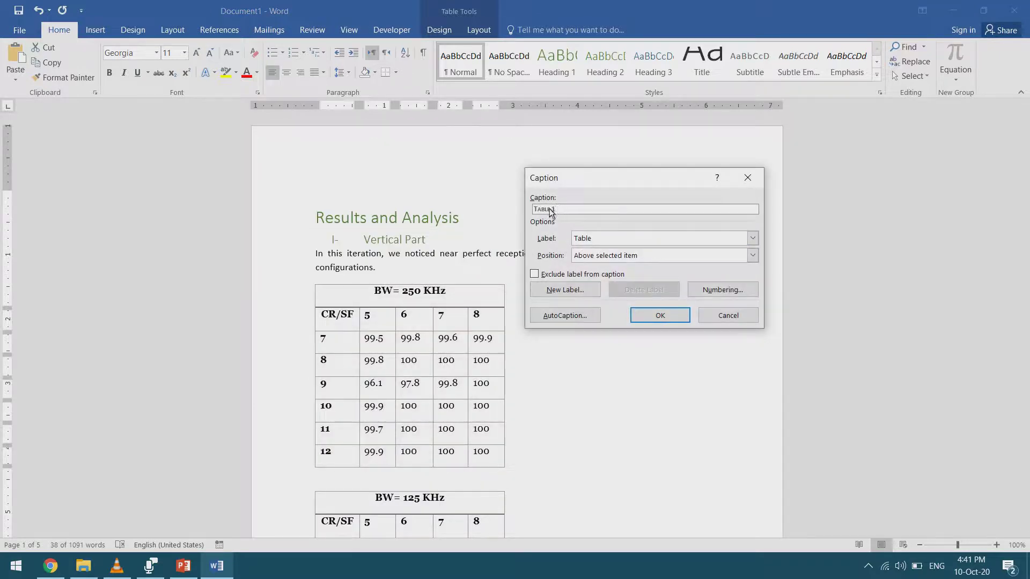
- Try the exclude-label option and the Figure and Equation caption labels
click(535, 274)
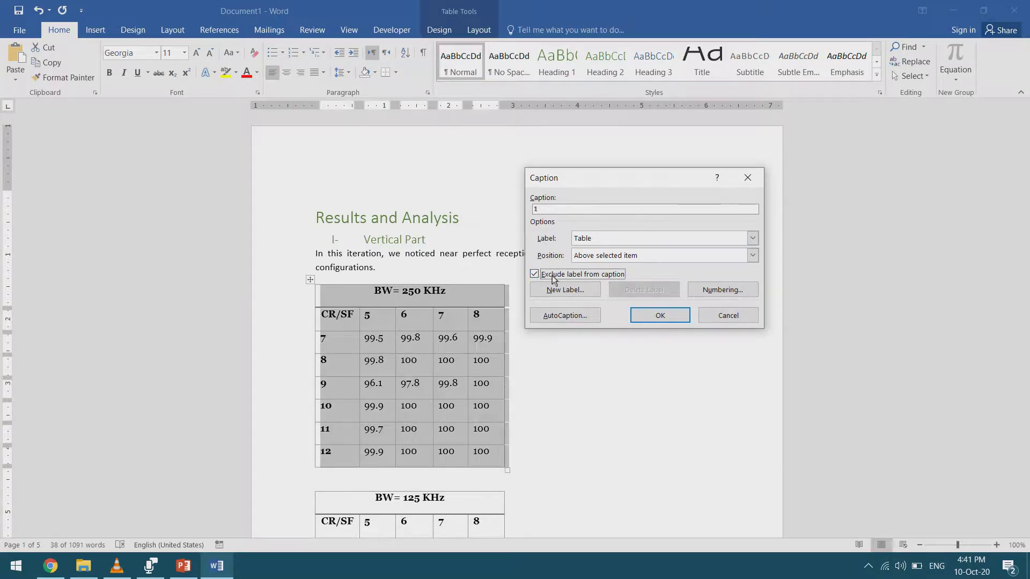
click(546, 276)
click(587, 239)
click(590, 260)
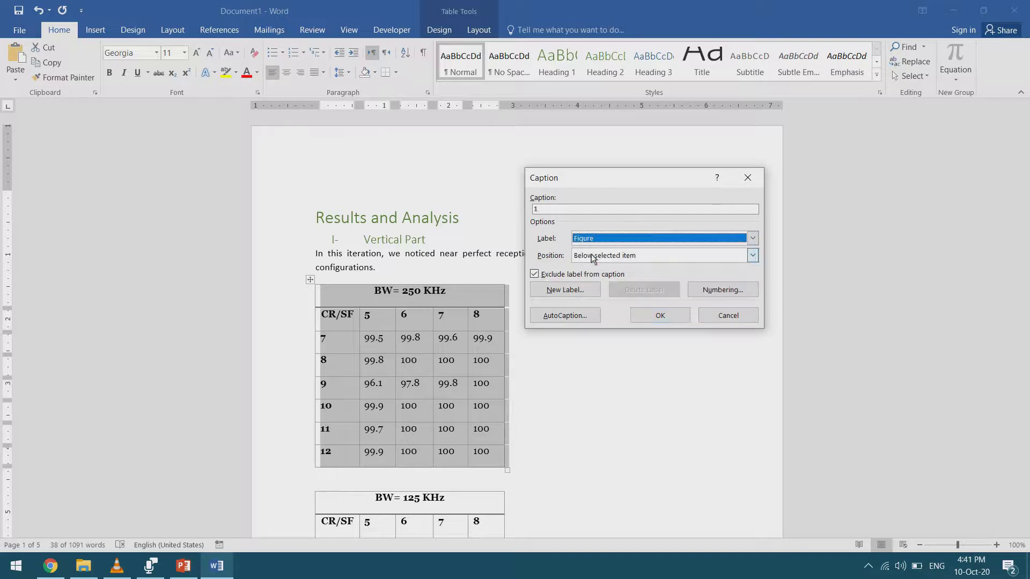
click(535, 275)
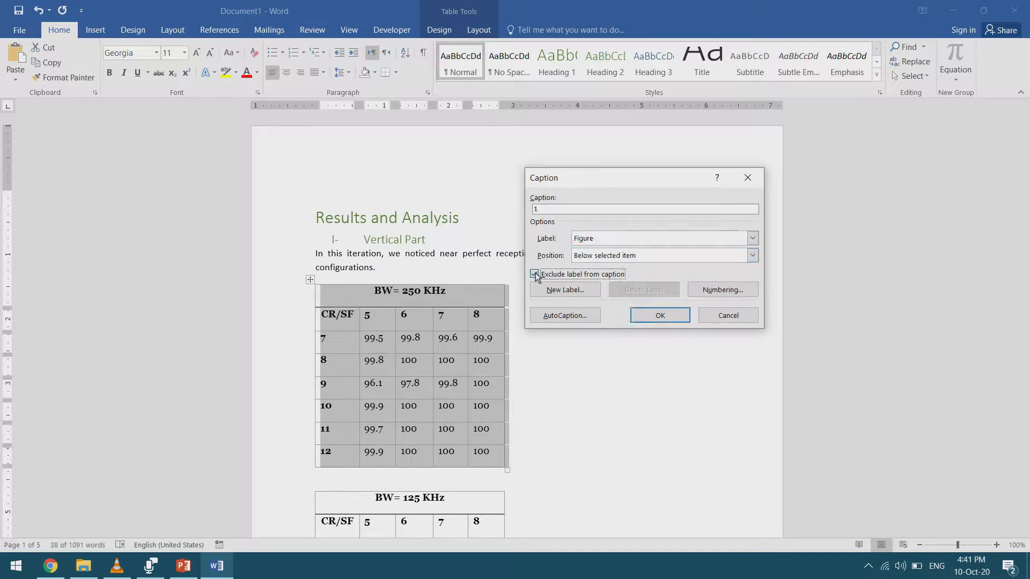
click(536, 275)
click(598, 244)
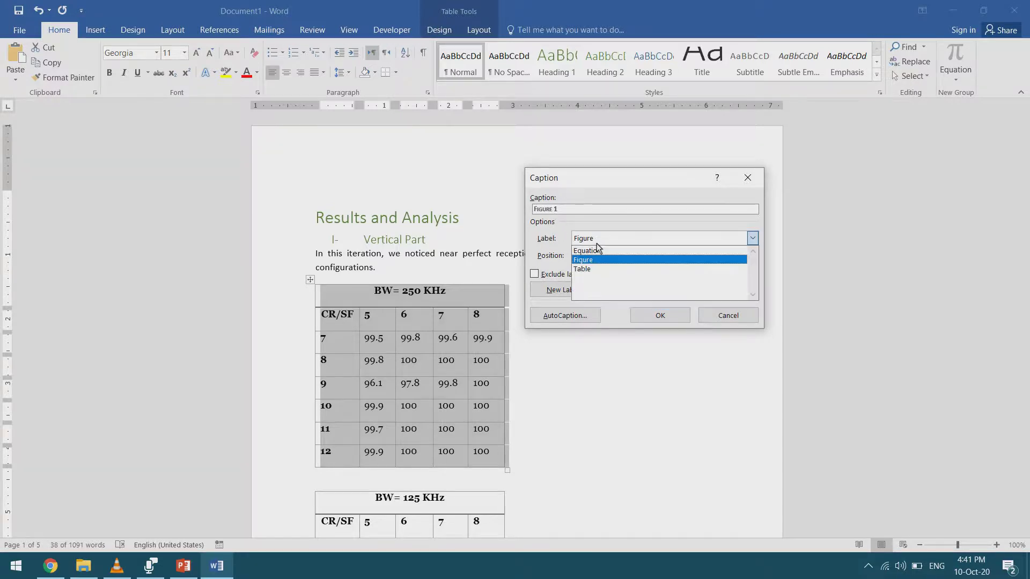
click(597, 251)
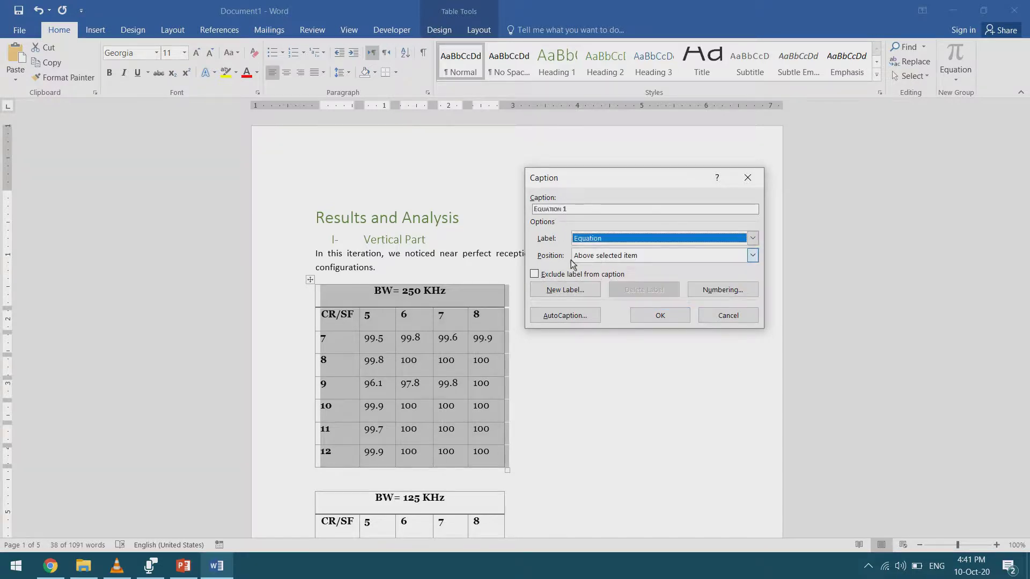
click(610, 263)
click(610, 265)
- Choose label Table above the item and extend the caption with ': Vertical Part BW=250KHz'
click(599, 240)
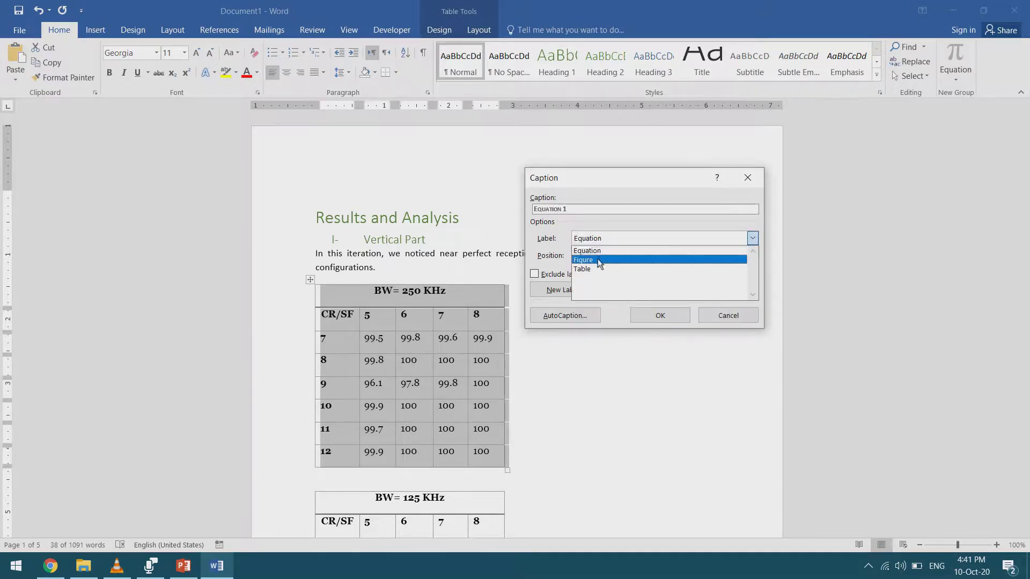
click(599, 260)
click(617, 257)
click(620, 262)
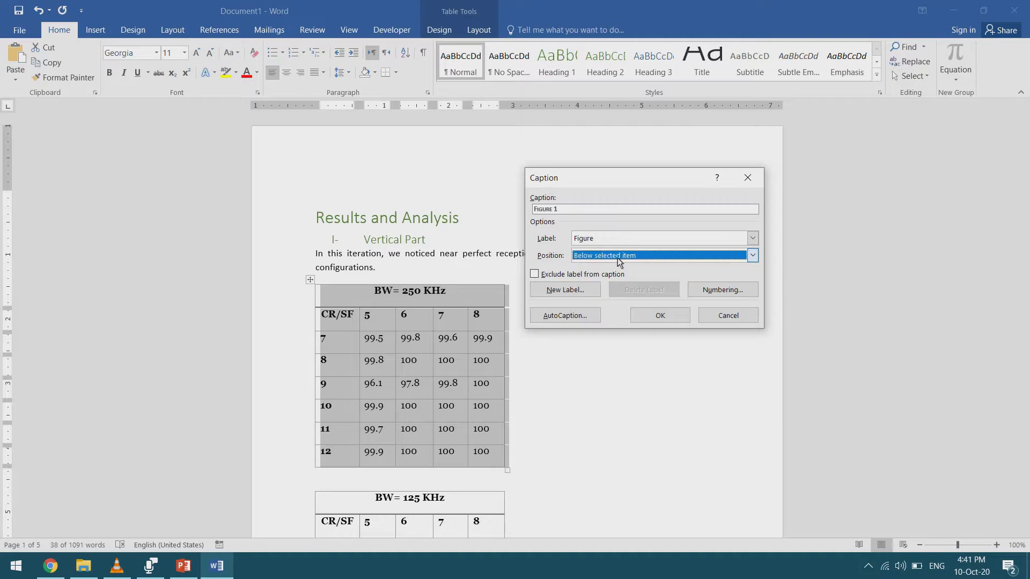
click(596, 240)
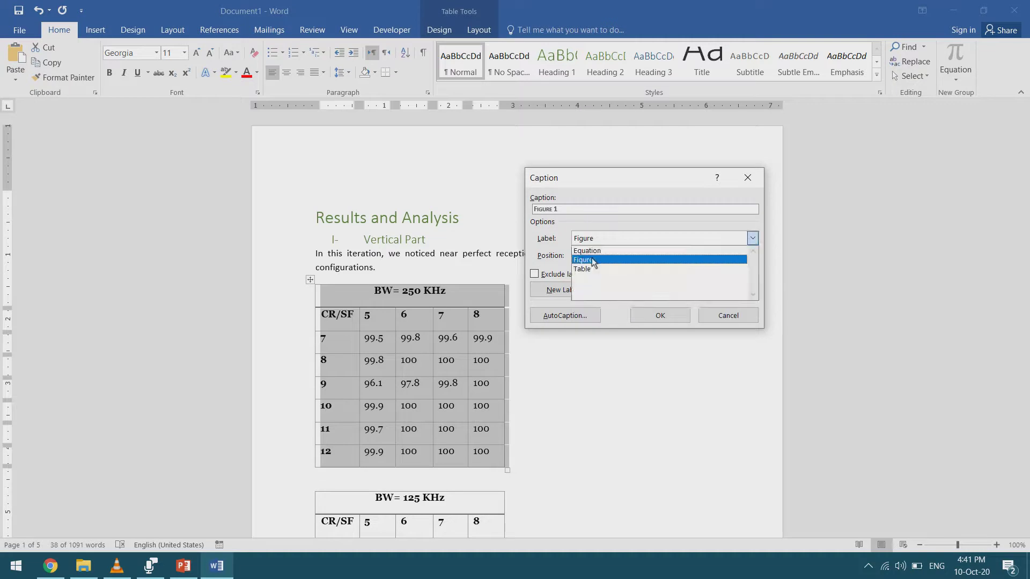
click(594, 269)
click(611, 256)
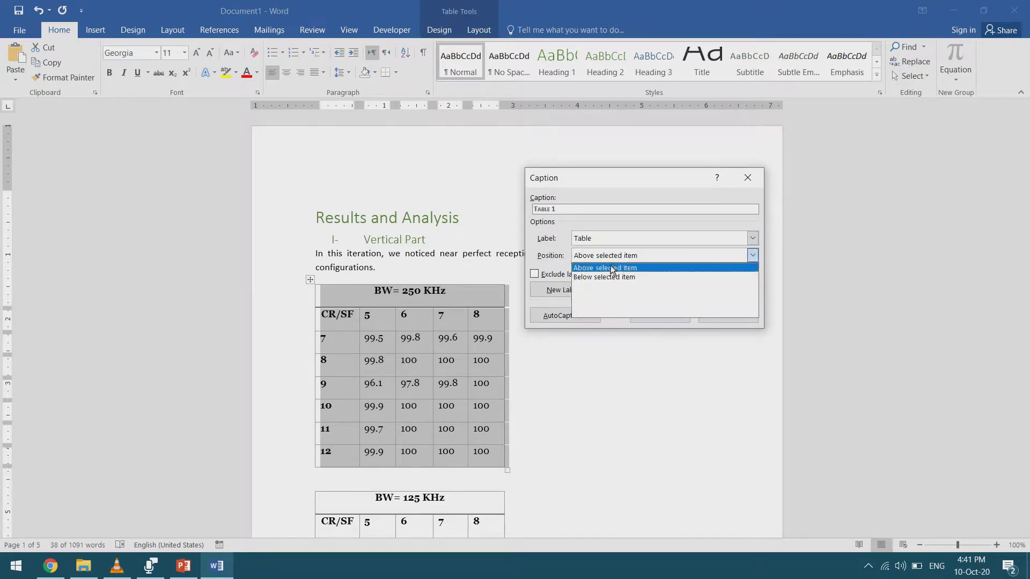
click(610, 264)
click(607, 241)
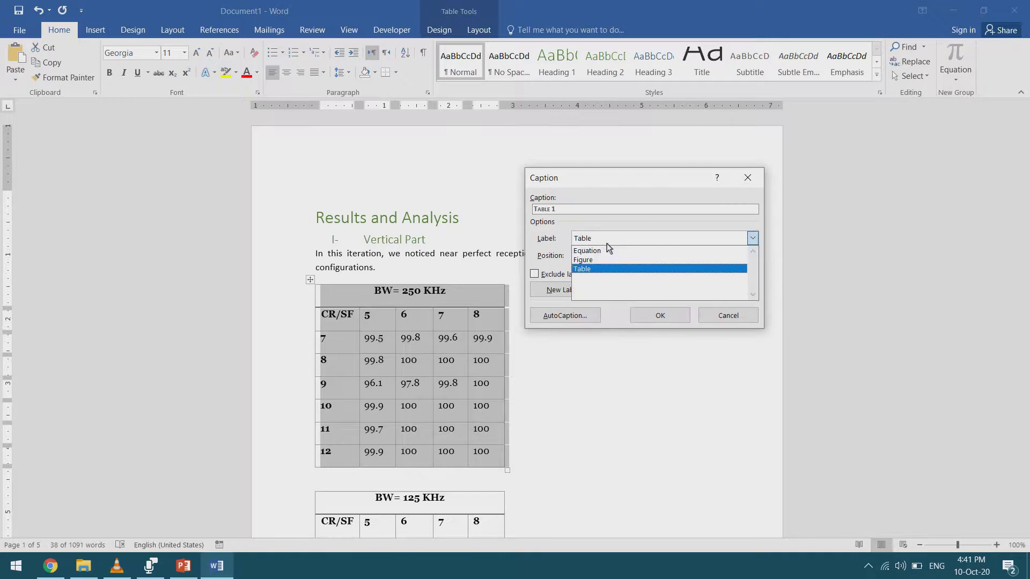
click(608, 261)
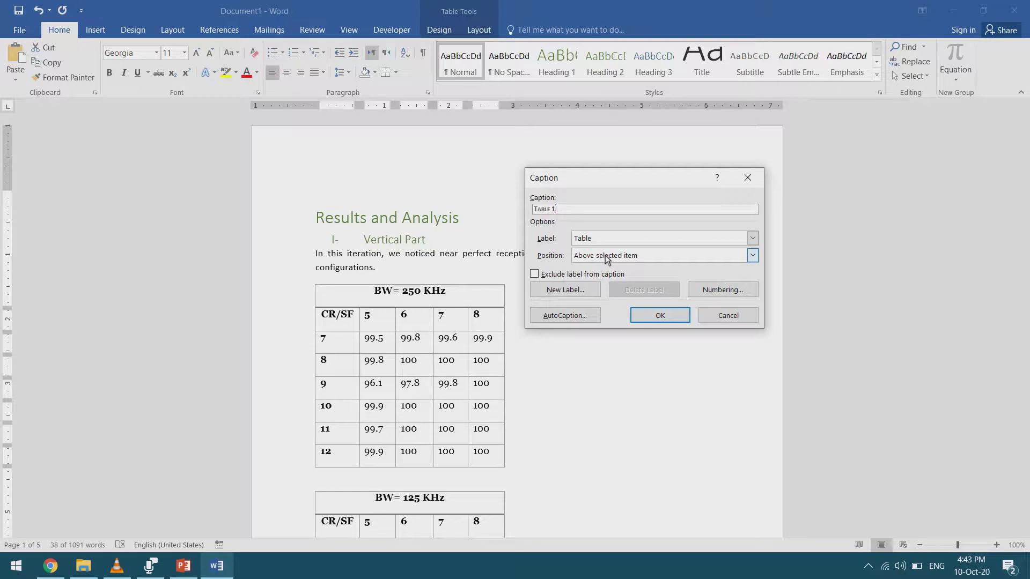
text(: Vertical Part BW=250Khz)
click(723, 290)
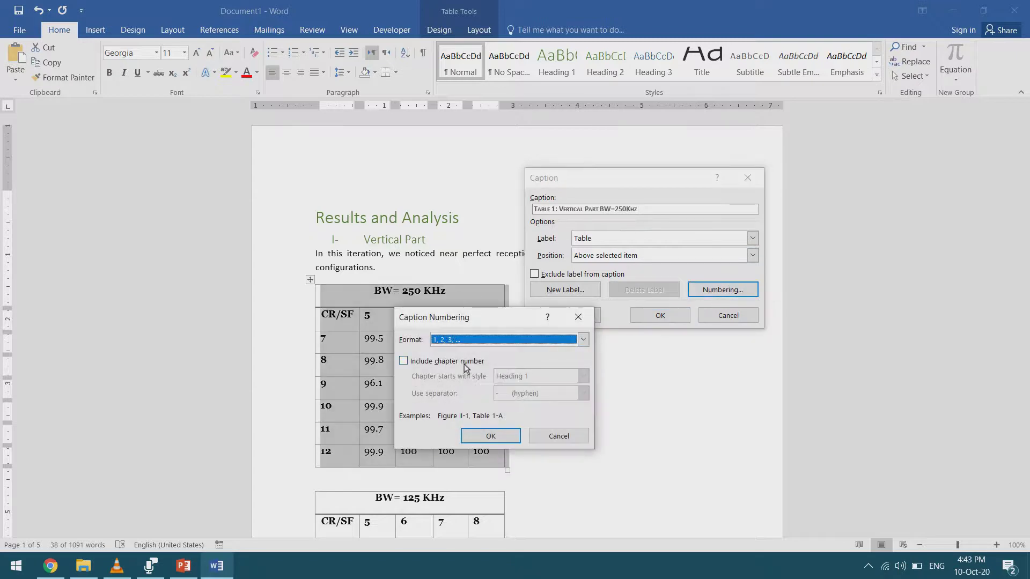
- Include chapter numbers starting at Heading 2 and insert the caption above the first table
click(465, 362)
click(583, 376)
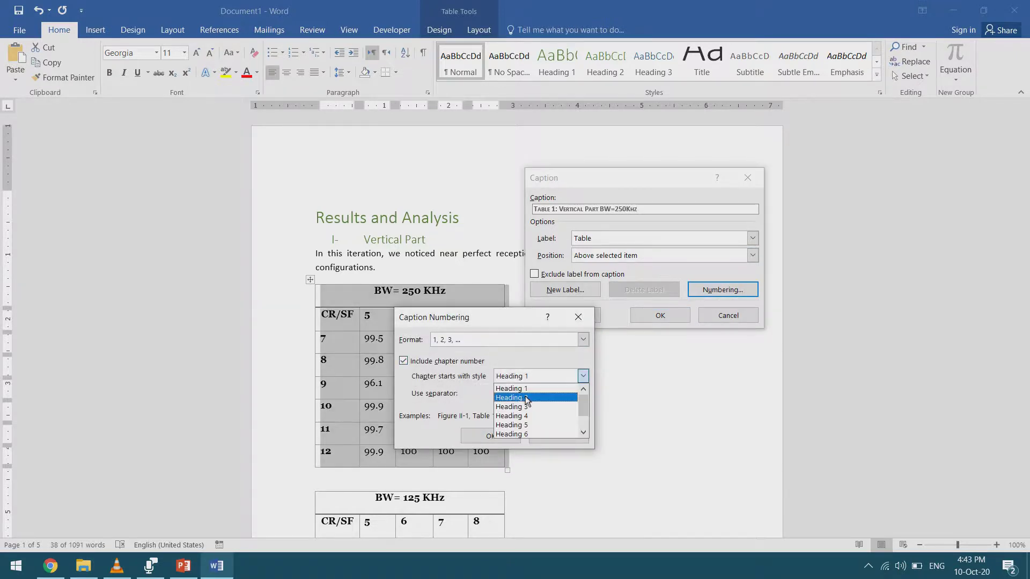
click(527, 401)
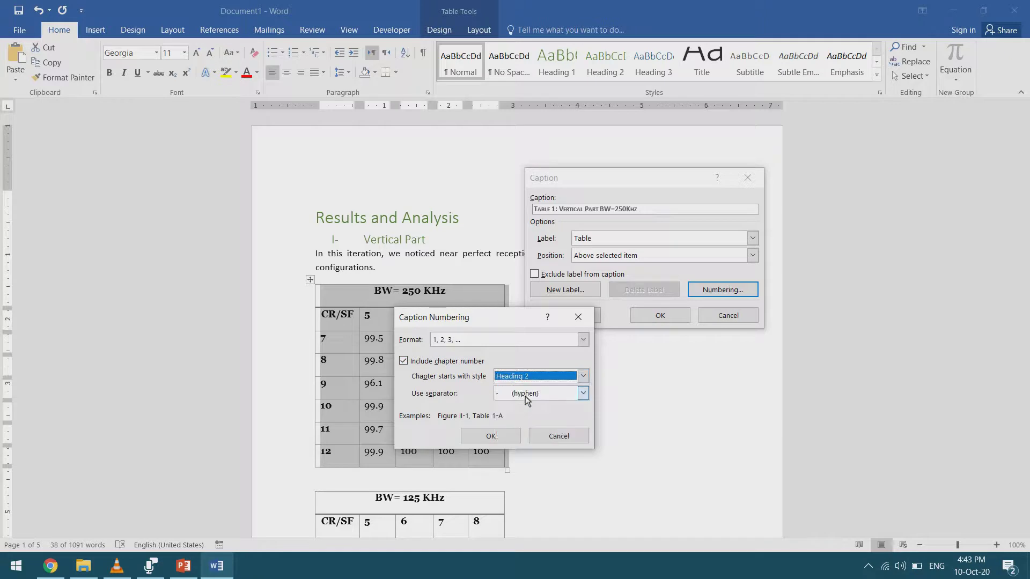
click(496, 436)
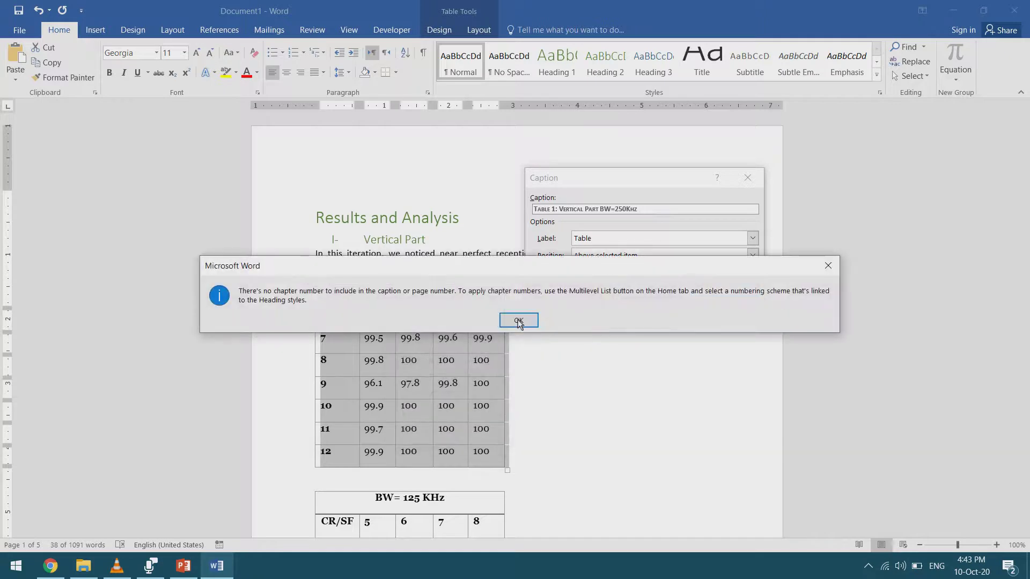
click(521, 320)
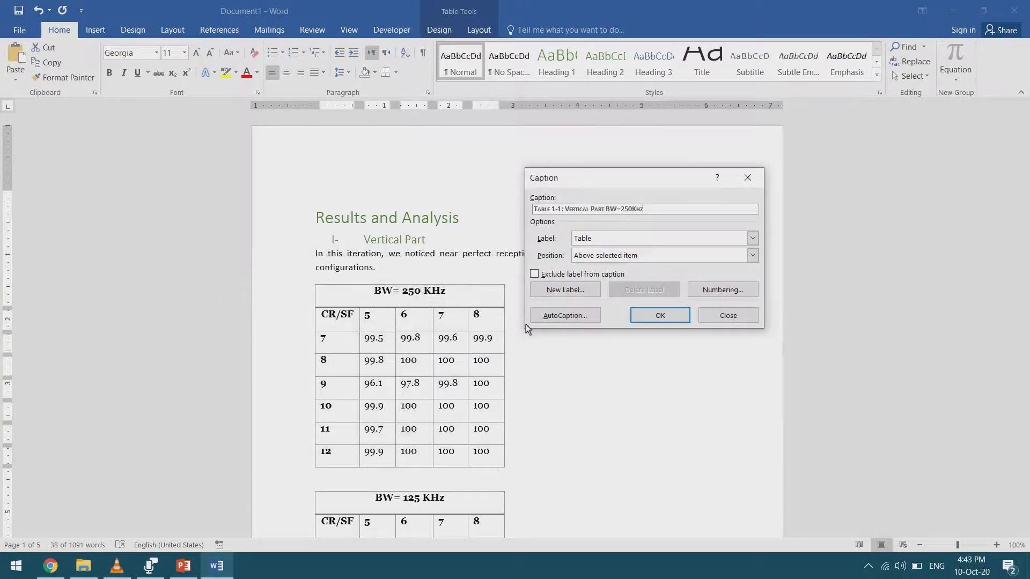
click(559, 209)
click(663, 316)
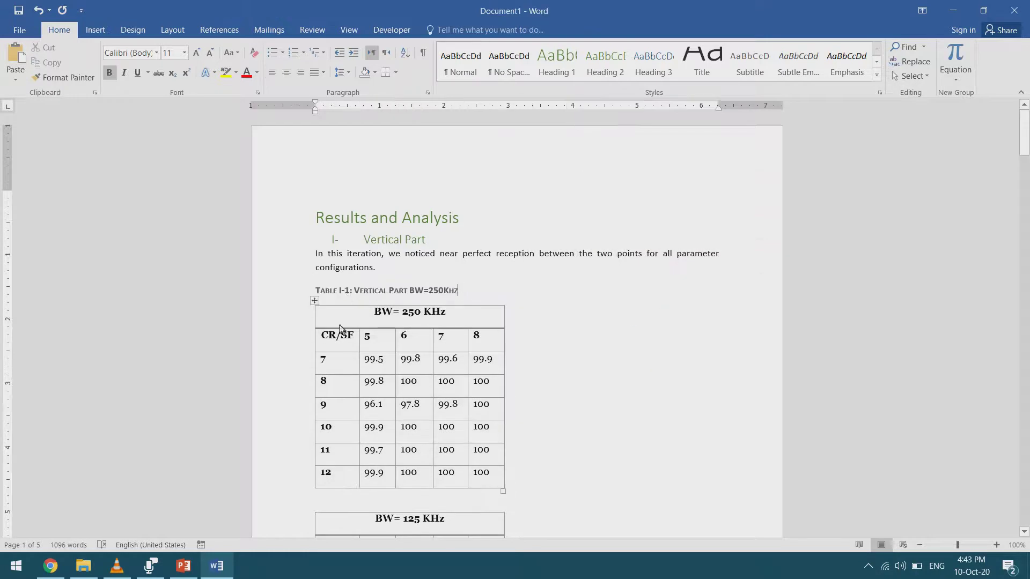
- Start a caption for the second table reading ': Vertical Part BW=125KHz'
double_click(341, 290)
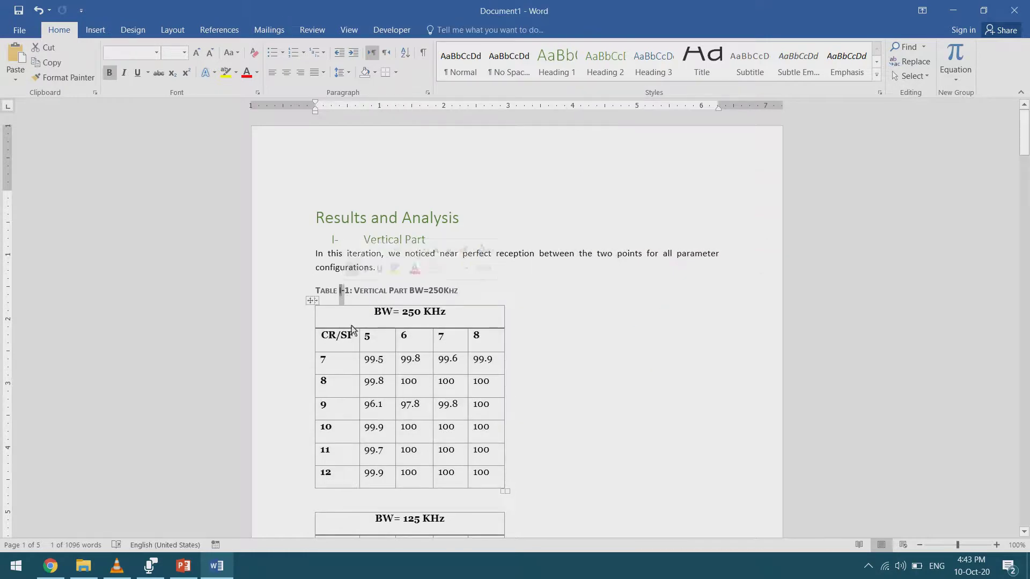
scroll(570, 424, down, 3)
click(570, 424)
right_click(309, 411)
click(340, 368)
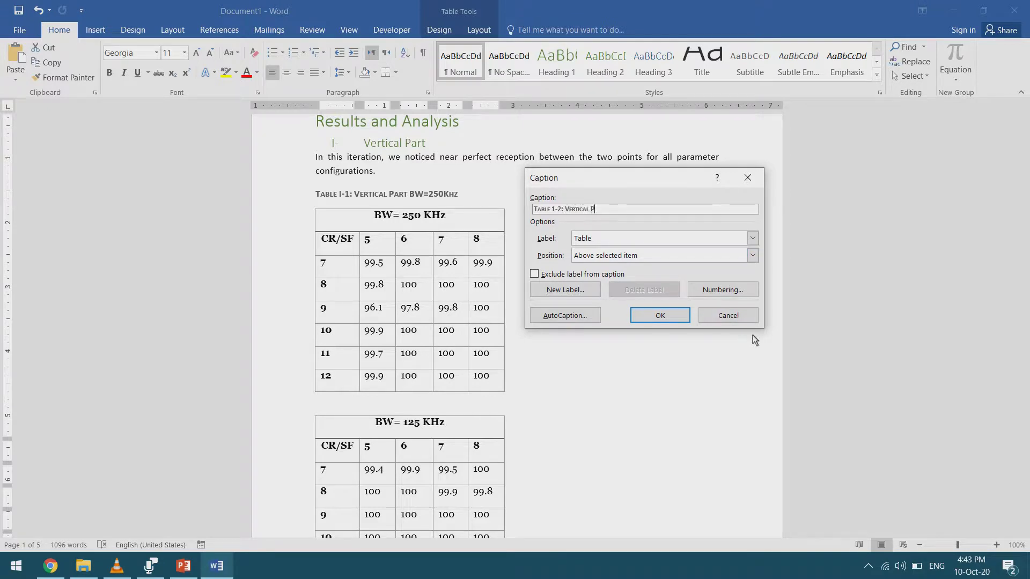
text(: Vertical Part BW=125KHz)
- Turn off chapter numbering, insert the Table 2 caption, and check both caption numbers
click(718, 291)
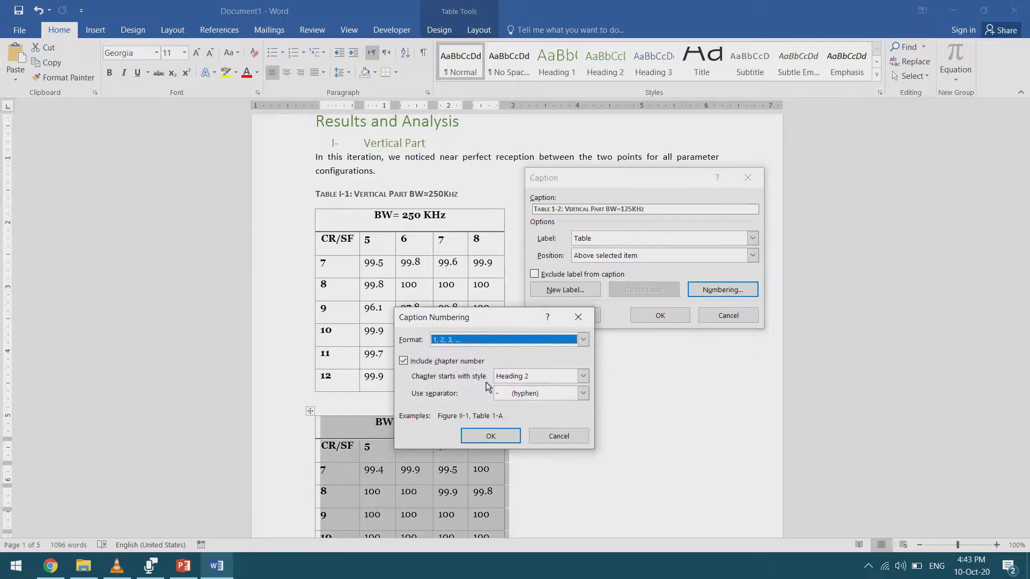
click(403, 361)
click(490, 437)
click(660, 316)
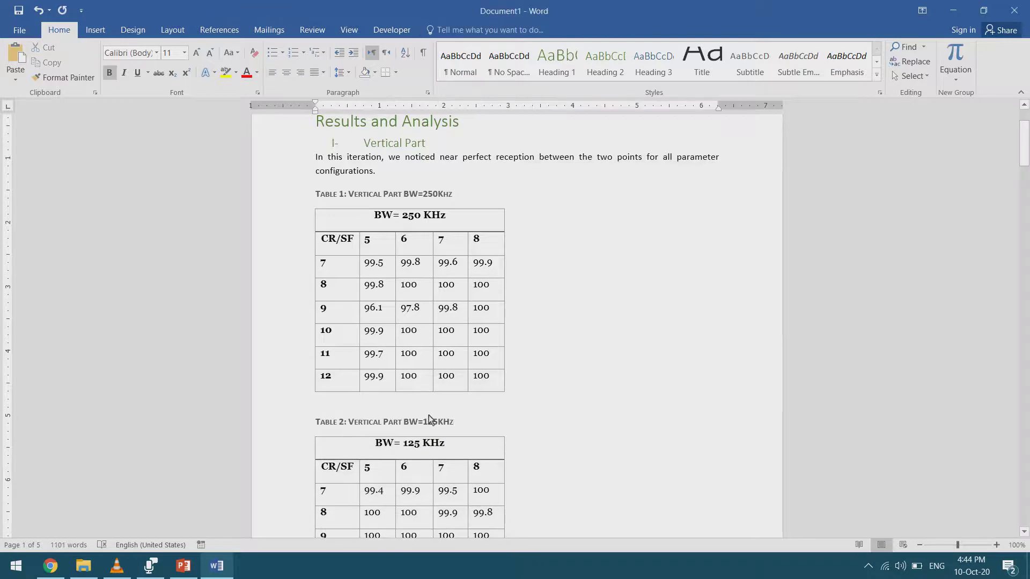
click(341, 423)
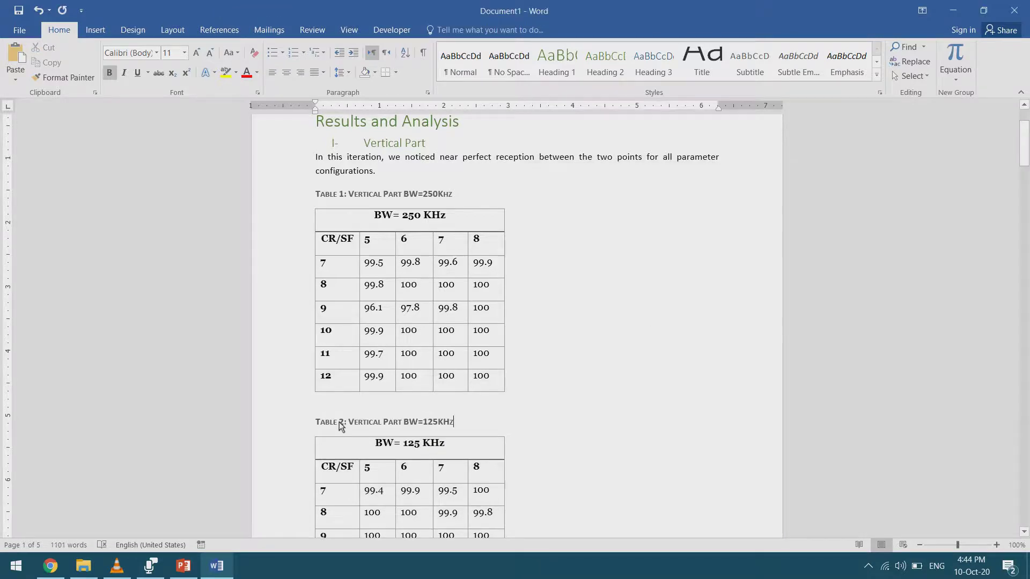
click(338, 195)
click(341, 194)
- Add the caption 'Table 3: 79 meters - BW = 250 KHz' above the first 79-meter table
scroll(648, 355, down, 10)
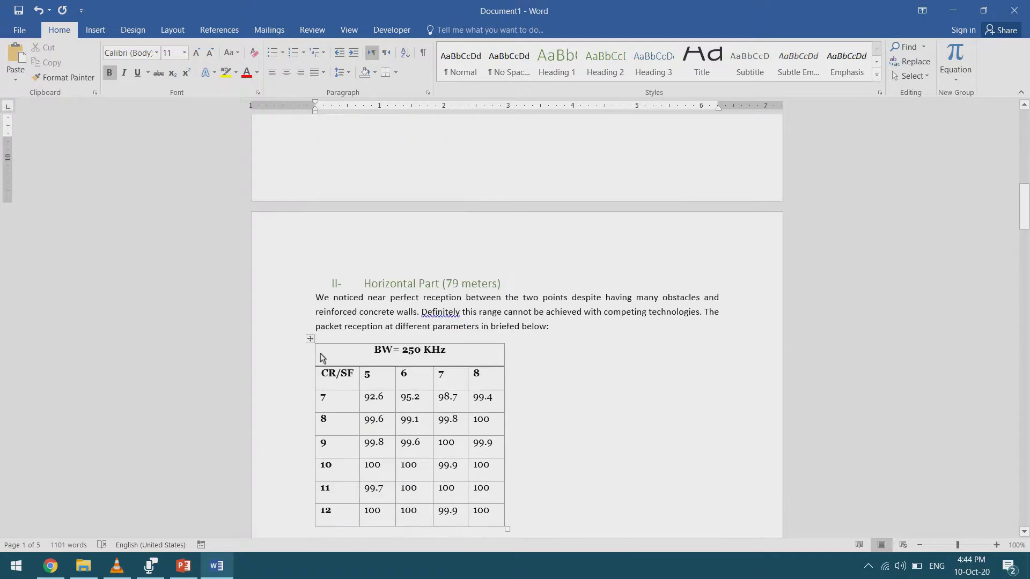
click(310, 338)
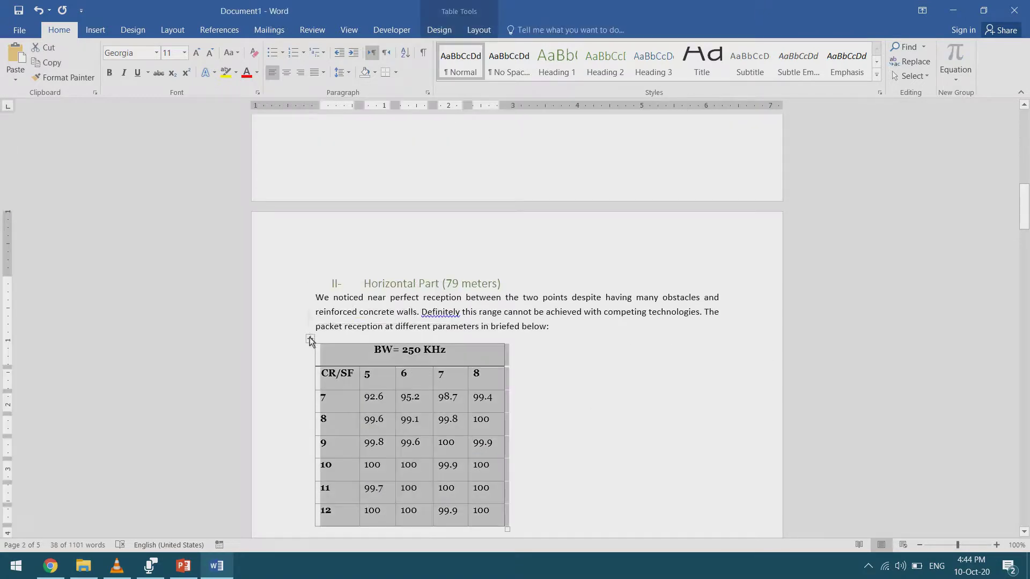
right_click(310, 338)
click(349, 291)
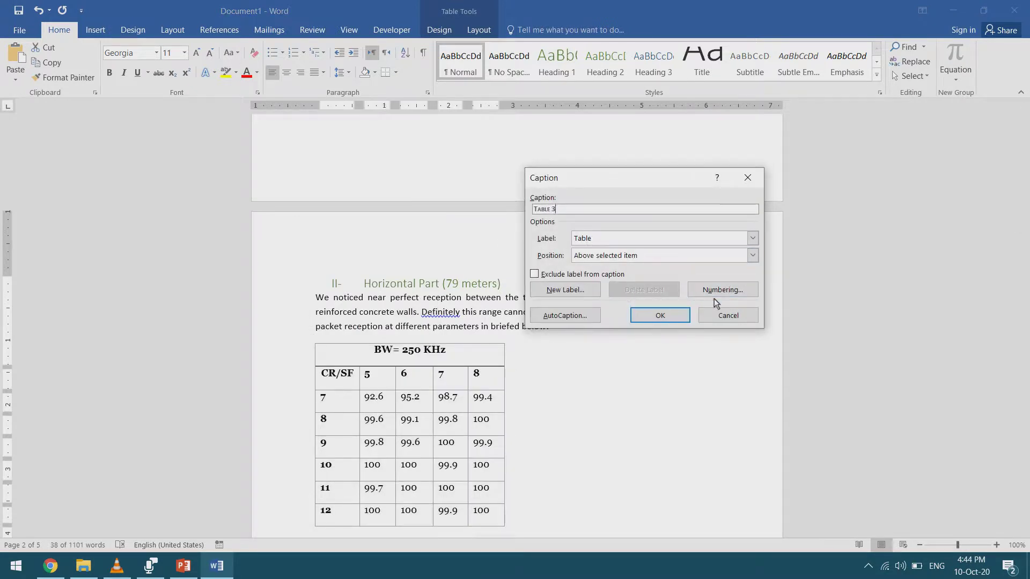
key(BackSpace)
key(BackSpace)
key(BackSpace)
key(BackSpace)
key(BackSpace)
text(79 meters - BW = 250 KHz)
click(671, 316)
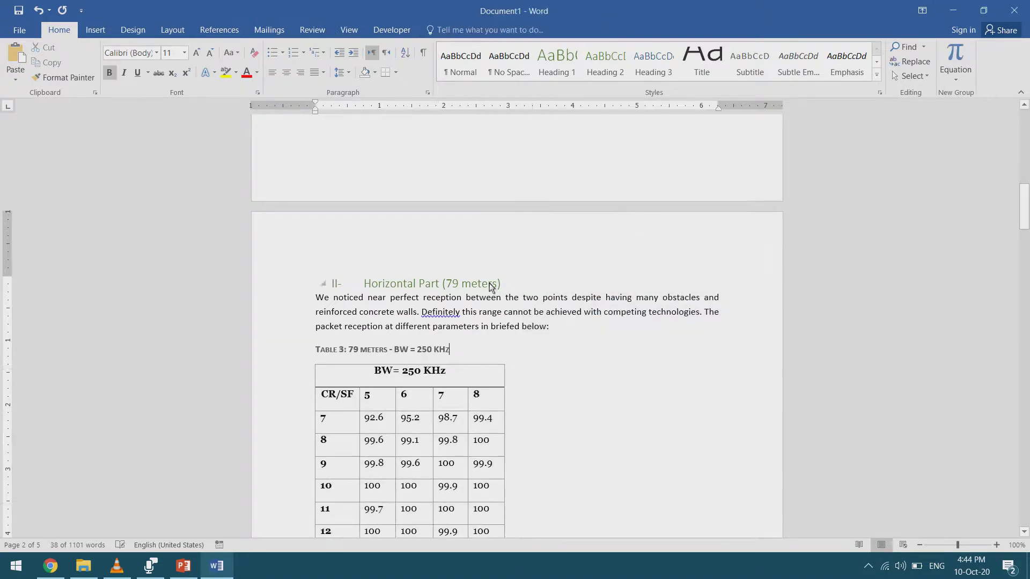
scroll(521, 300, down, 3)
scroll(521, 303, down, 5)
- Apply AutoFit Contents to the BW=125 KHz table so its columns fit their contents
click(582, 373)
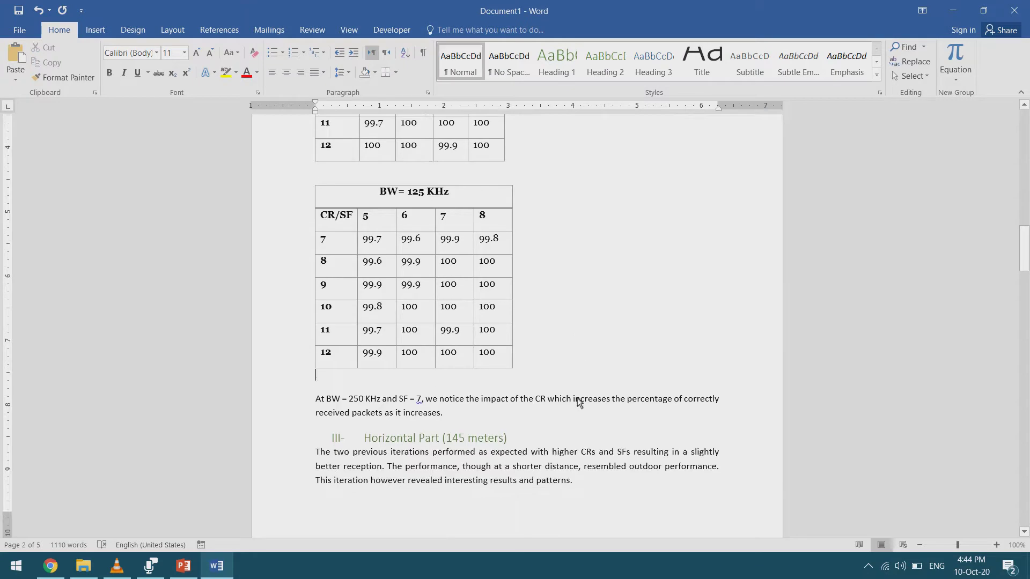
click(311, 180)
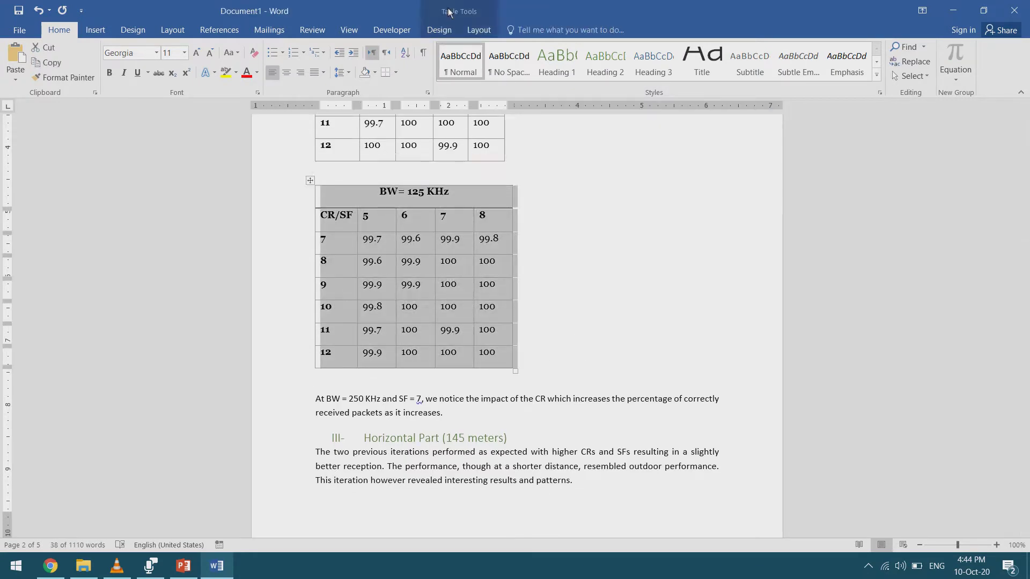
click(479, 30)
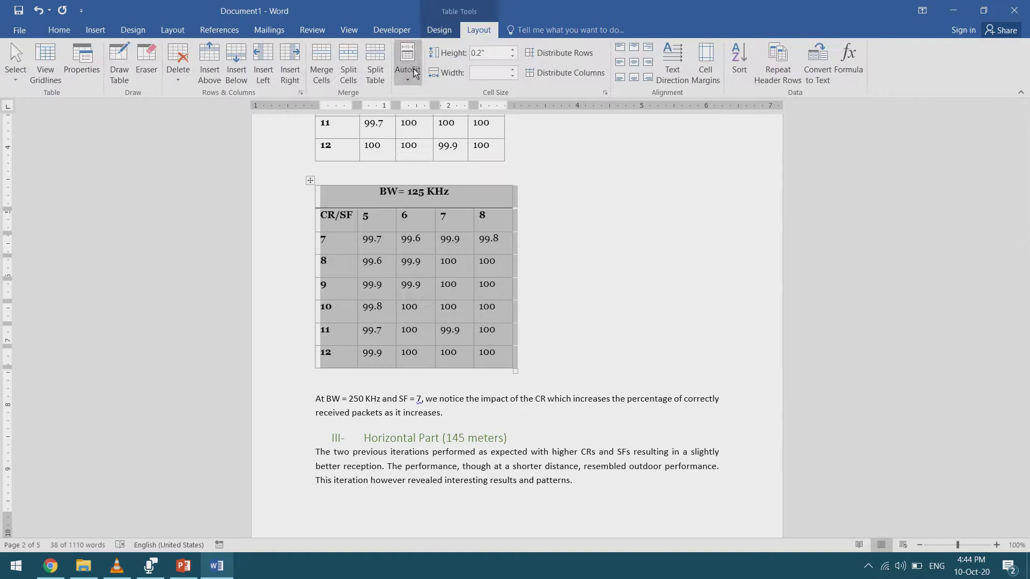
click(413, 72)
click(448, 96)
- Select the BW=250 KHz table and bring up its AutoFit options
scroll(542, 217, up, 3)
scroll(365, 200, up, 2)
click(310, 166)
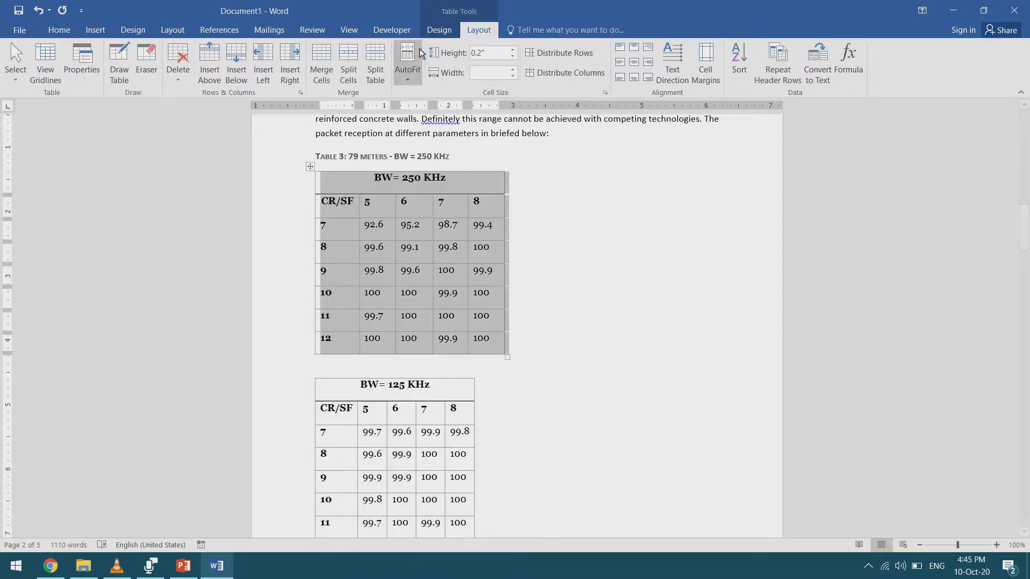
click(409, 67)
- Fit the BW=250 KHz table to its contents
click(448, 96)
click(600, 399)
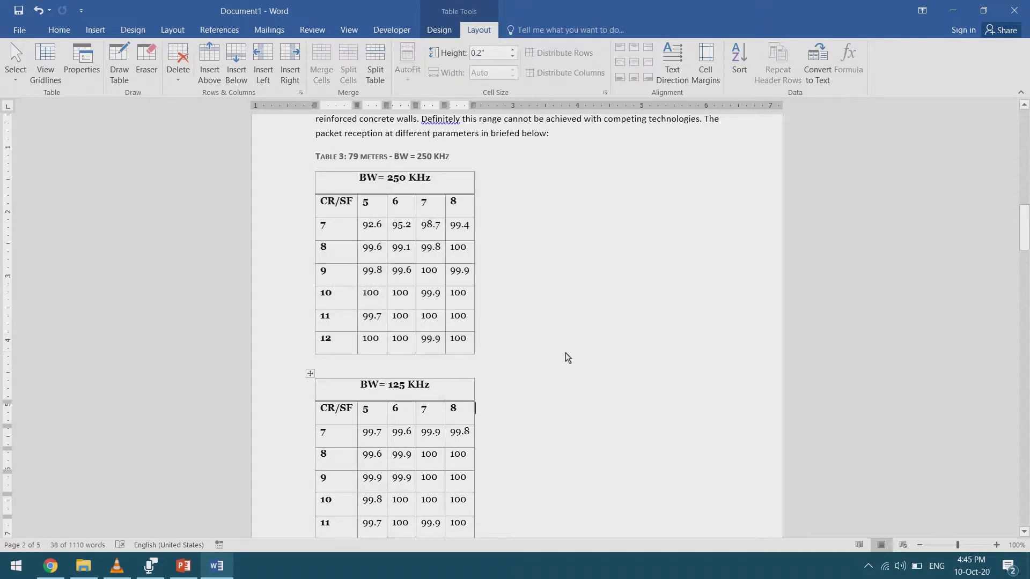
scroll(520, 343, down, 2)
scroll(311, 280, up, 2)
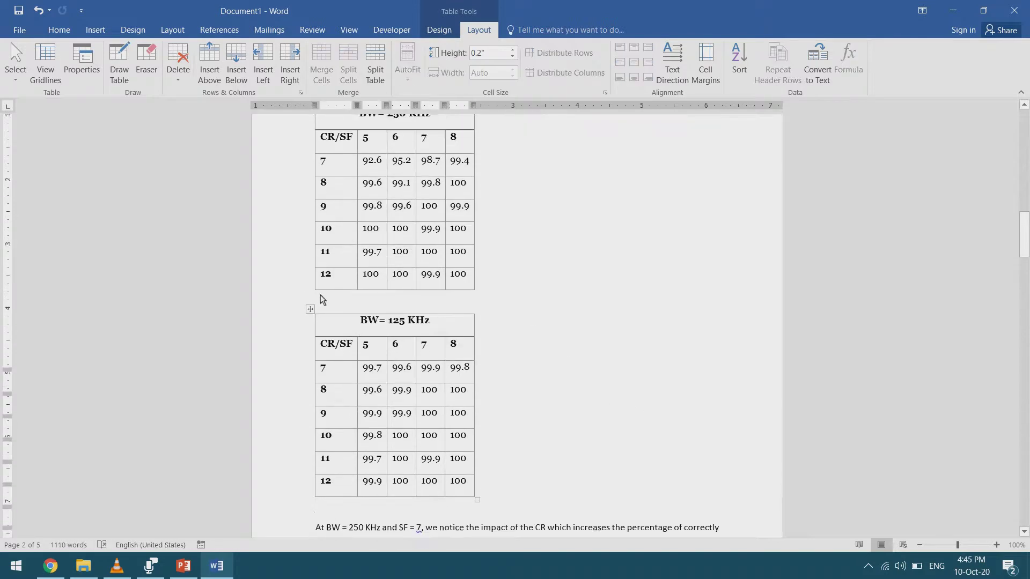
- Caption the BW=125 KHz table 'Table IV: 79 Meters - BW' using Roman I, II, III numbering
click(310, 341)
right_click(310, 342)
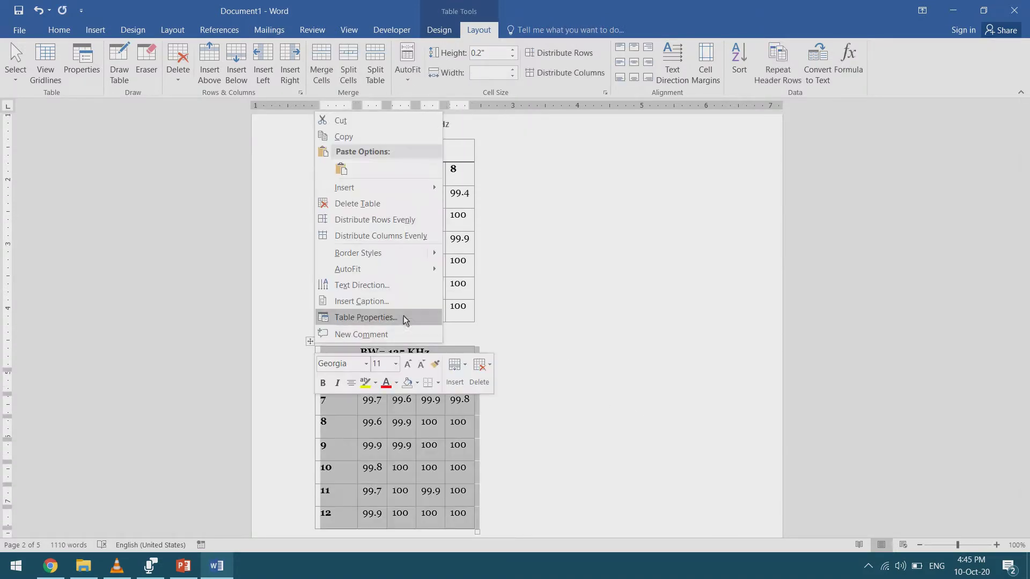
click(402, 303)
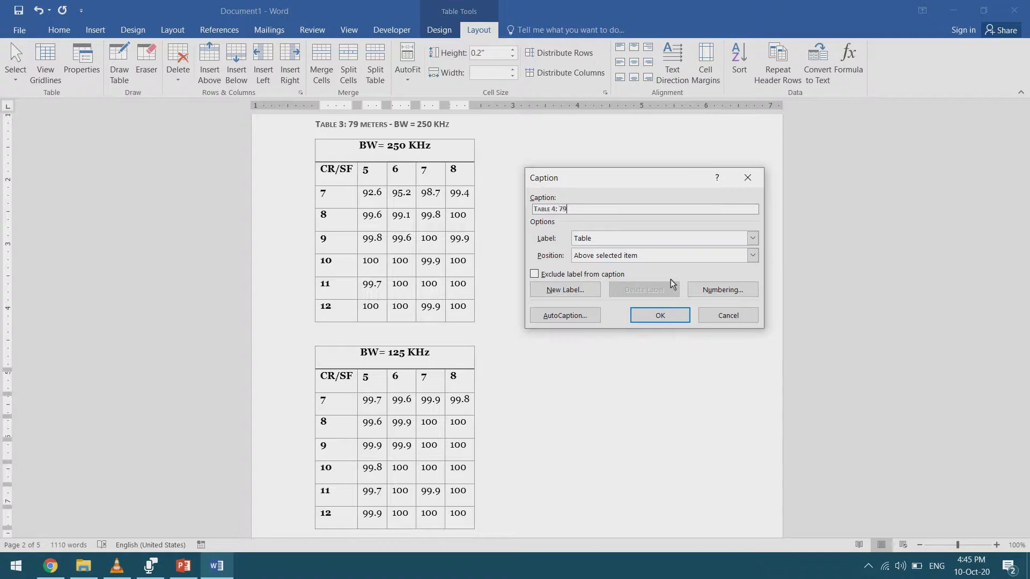
text(: 79 Meters - BW = 125KHz)
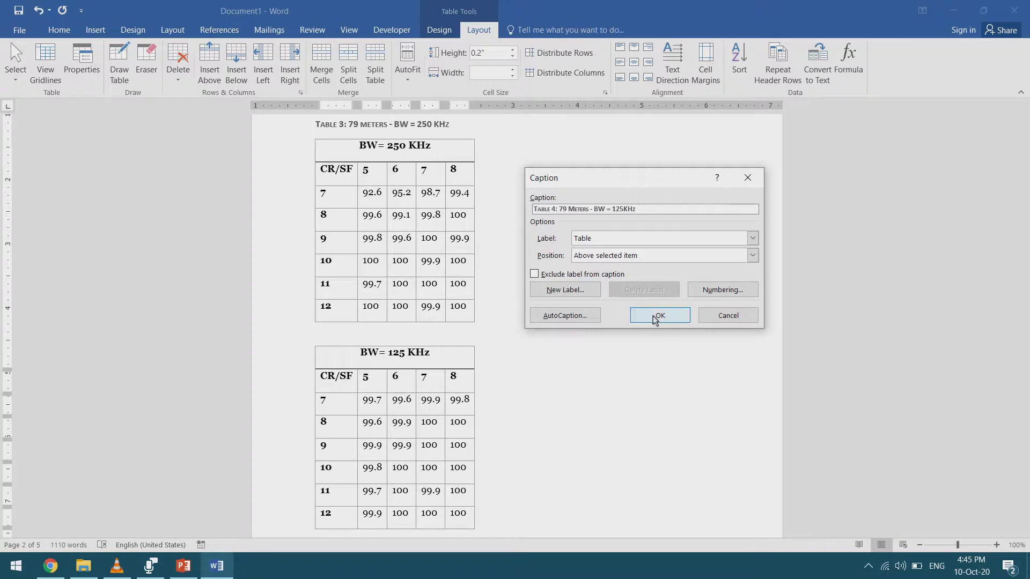
click(723, 290)
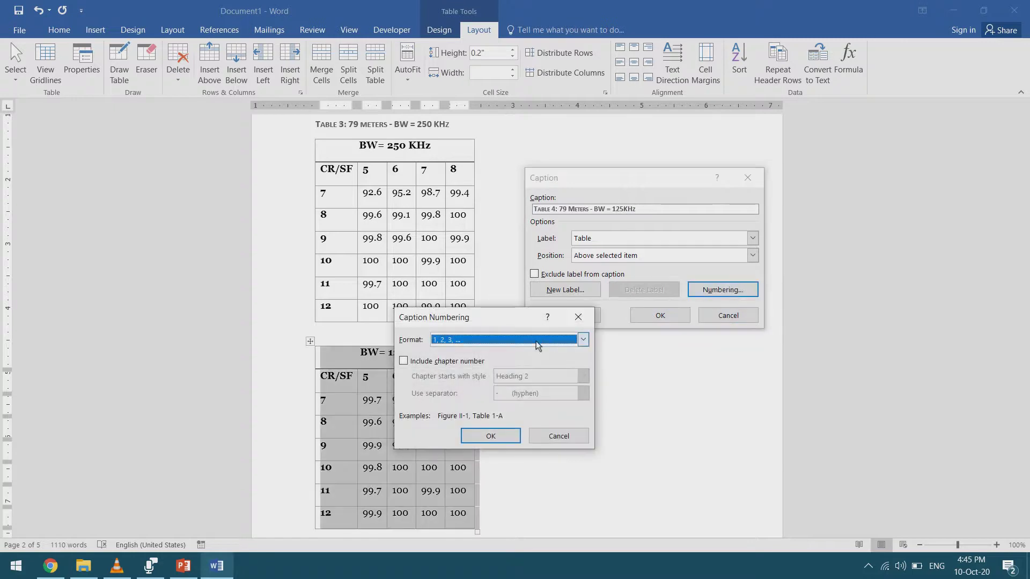
click(583, 340)
scroll(519, 361, down, 1)
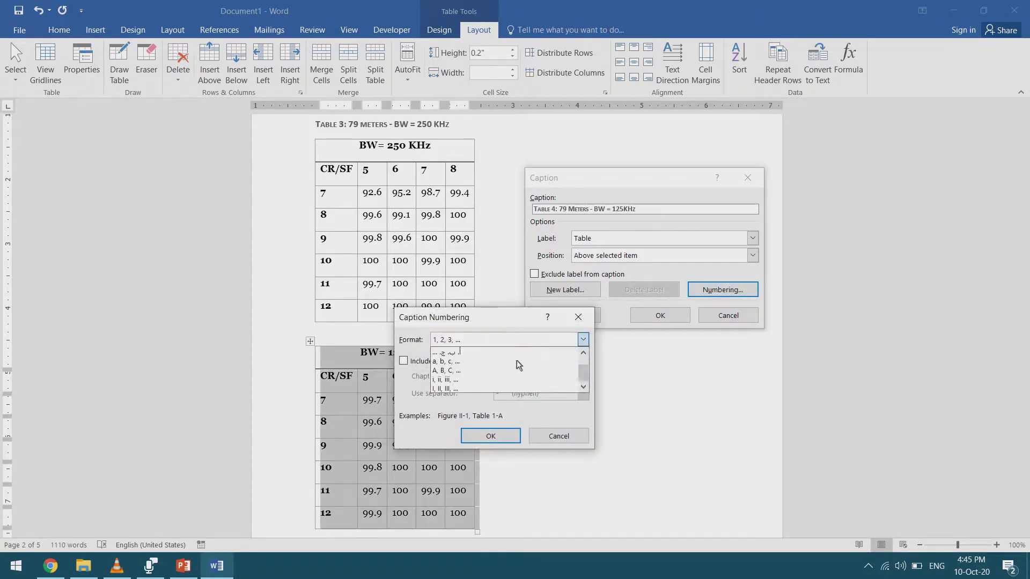
click(484, 388)
click(510, 440)
click(669, 317)
scroll(346, 356, up, 3)
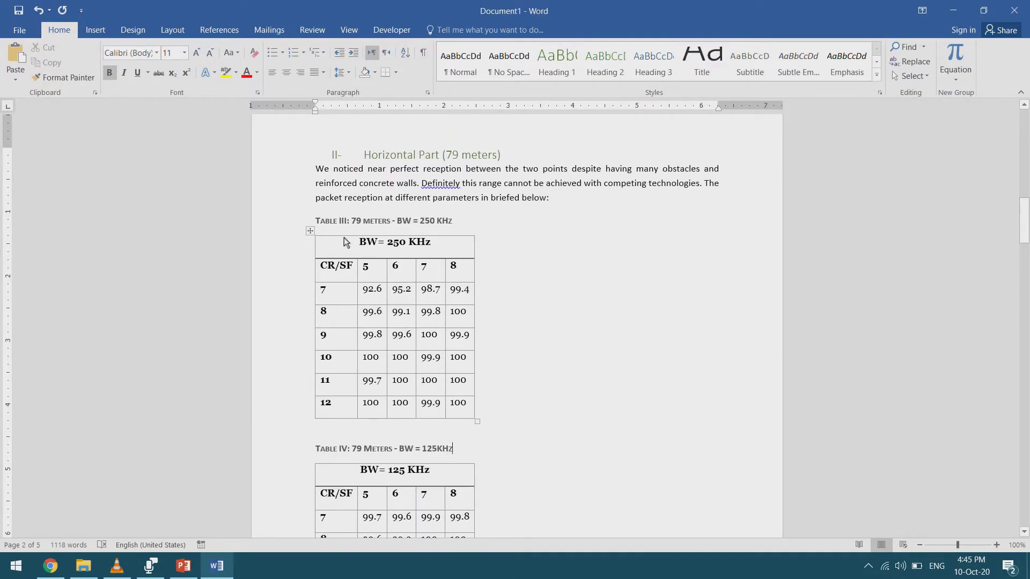
- Modify the Caption style's font colour to red so Table III and IV captions turn red
scroll(405, 334, down, 3)
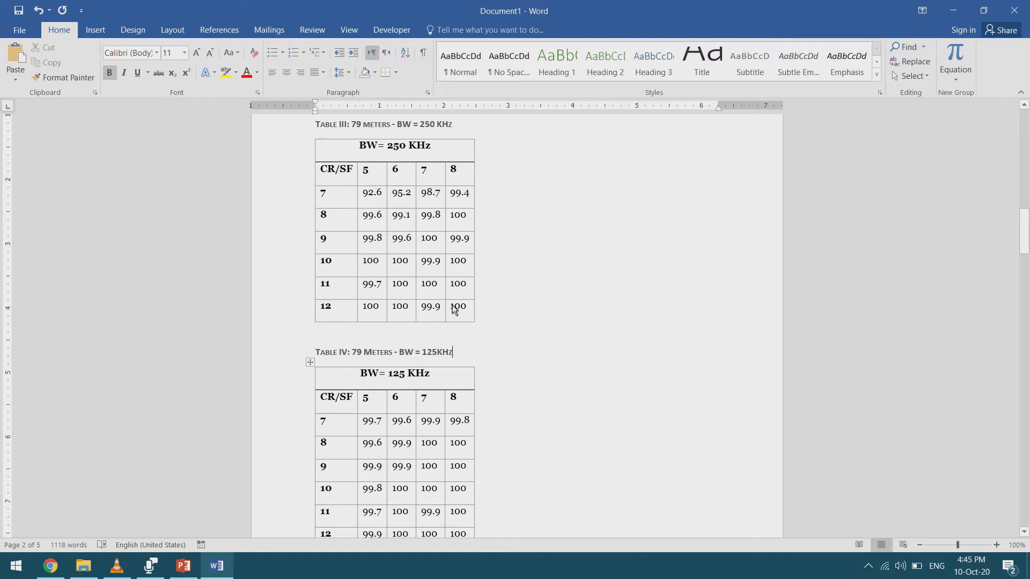
click(437, 353)
click(876, 75)
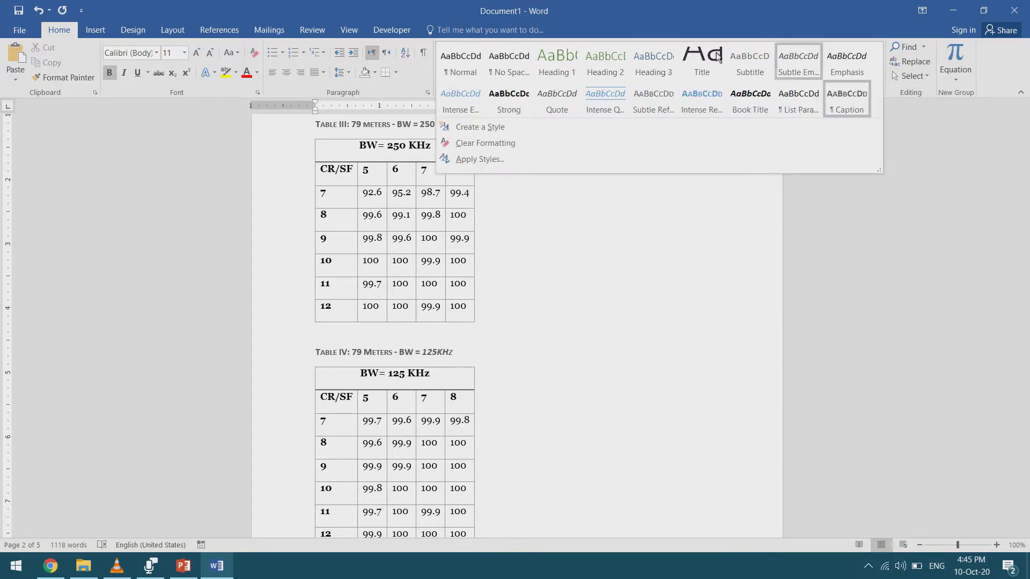
right_click(853, 102)
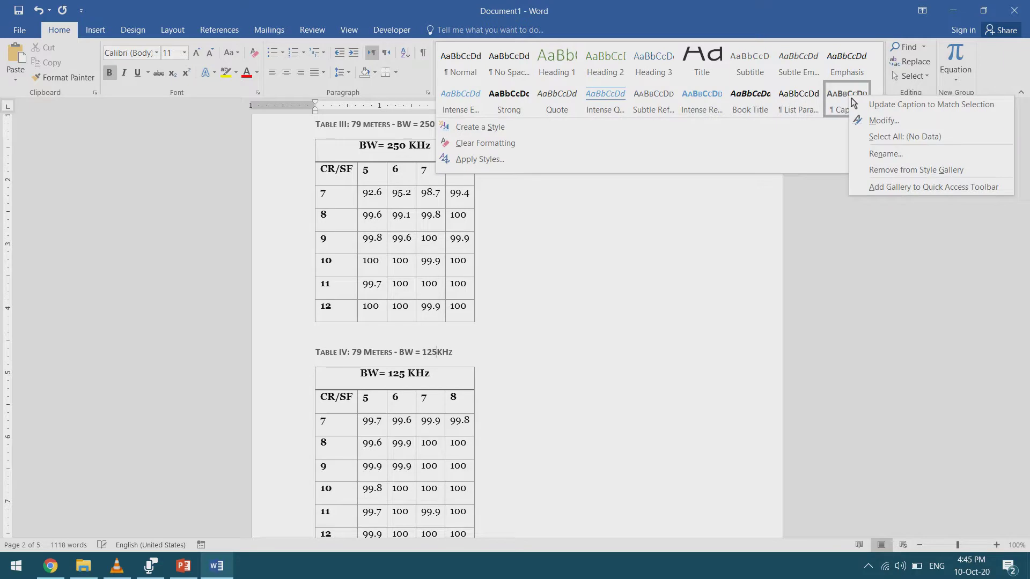
click(871, 120)
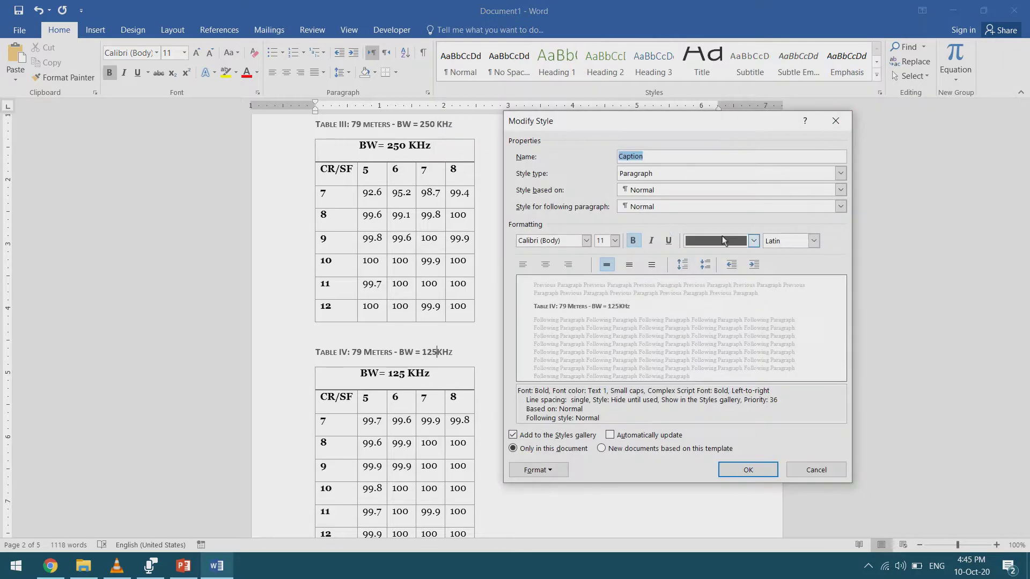
click(727, 243)
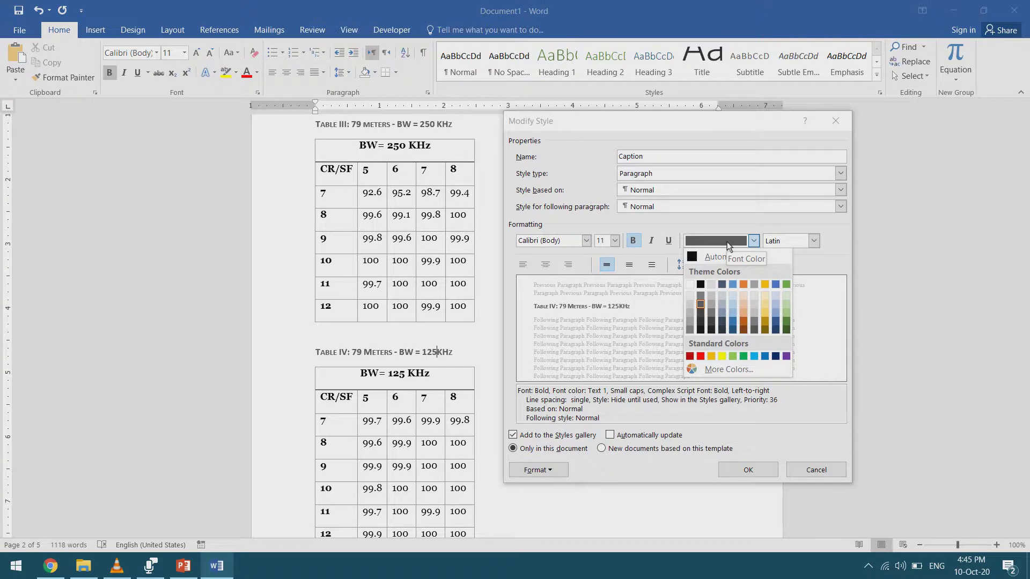
click(701, 356)
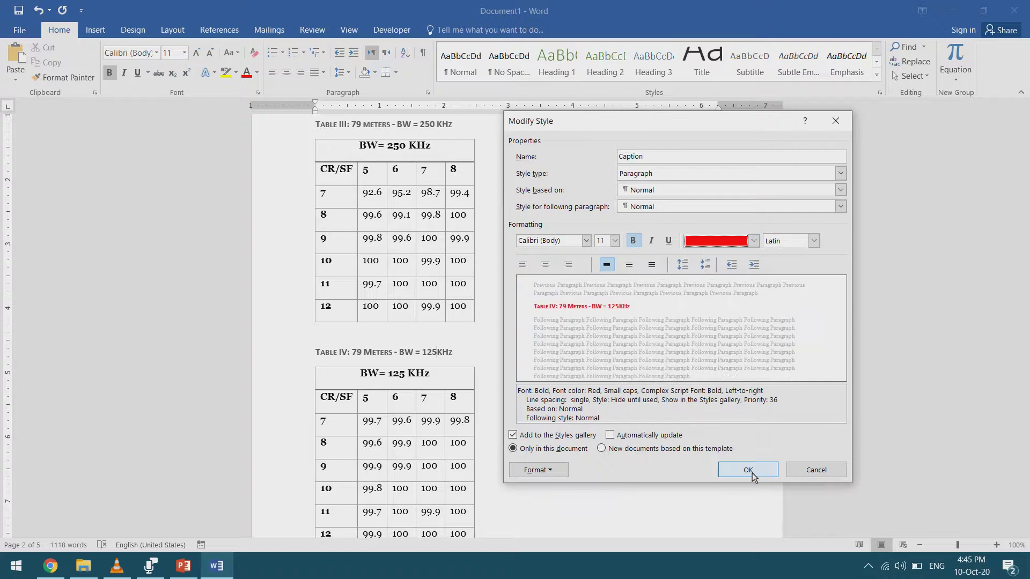
click(752, 476)
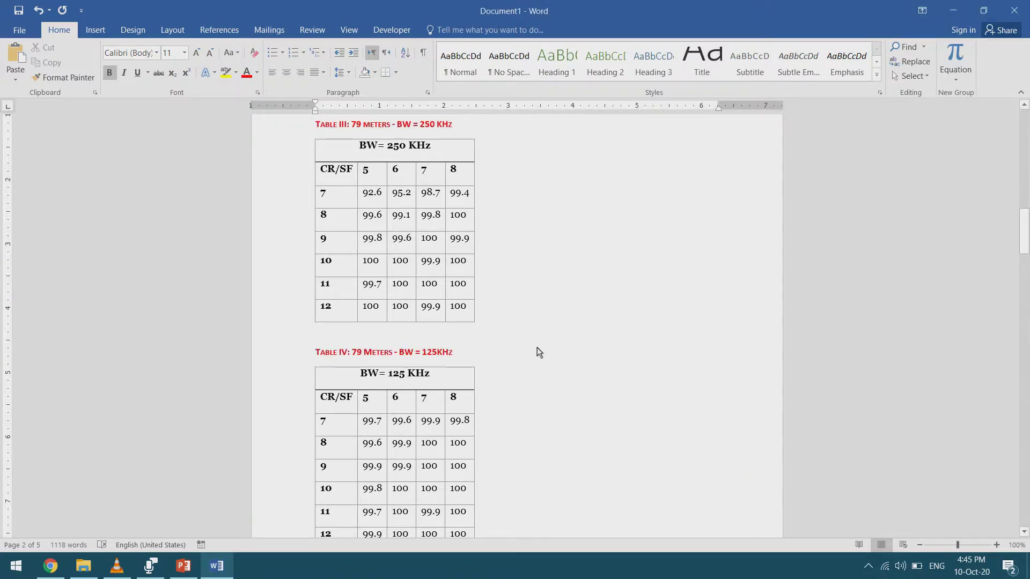
- Start a caption for the 250 KHz reception chart using the Figure label
scroll(536, 347, down, 10)
scroll(536, 347, down, 14)
click(530, 300)
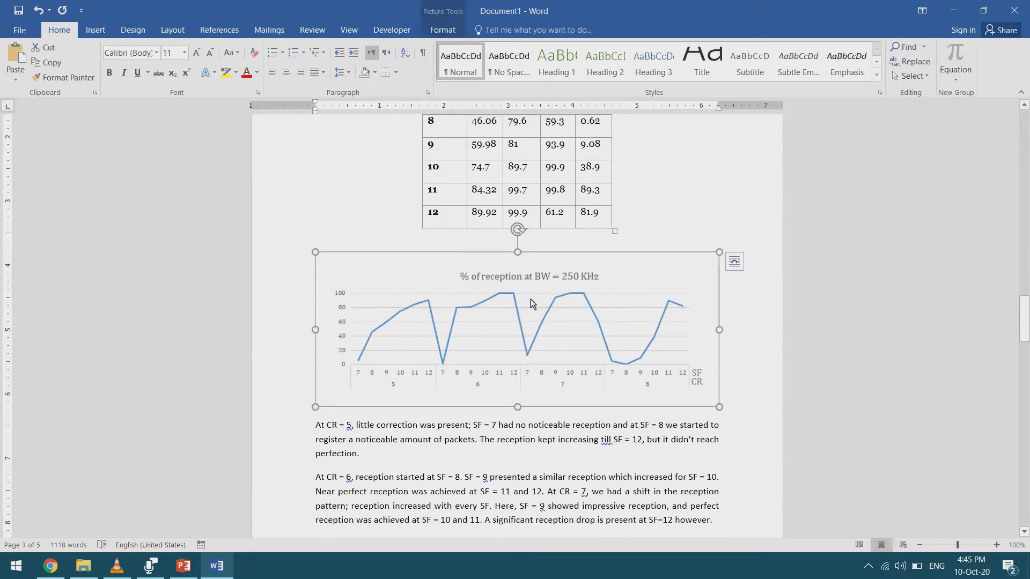
right_click(530, 299)
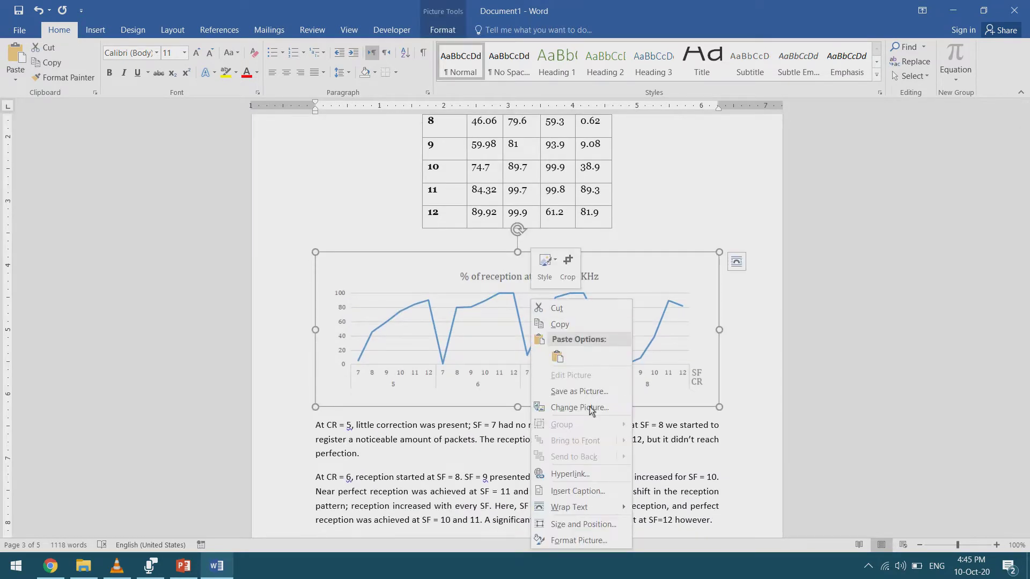
click(563, 491)
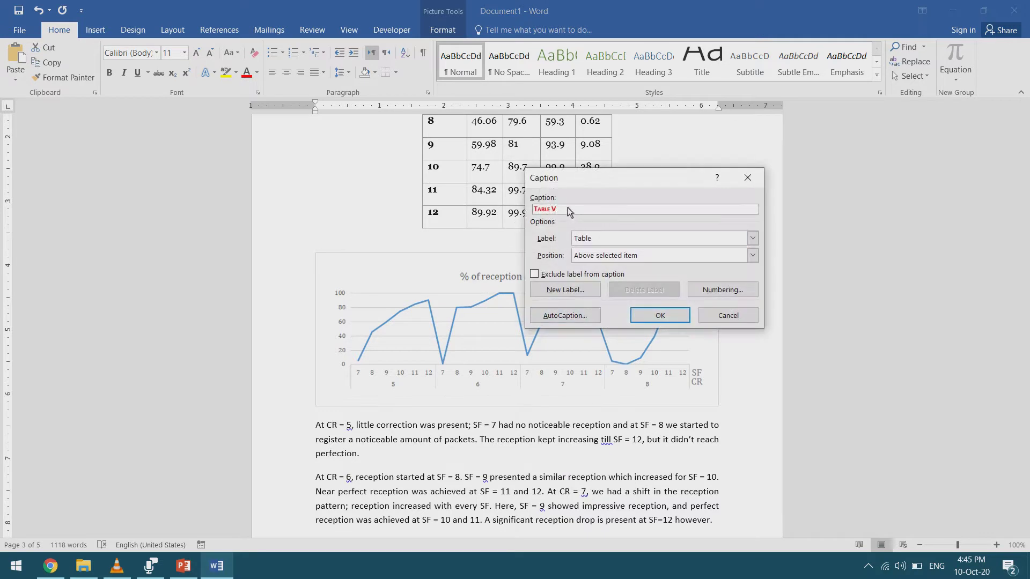
click(592, 239)
click(601, 260)
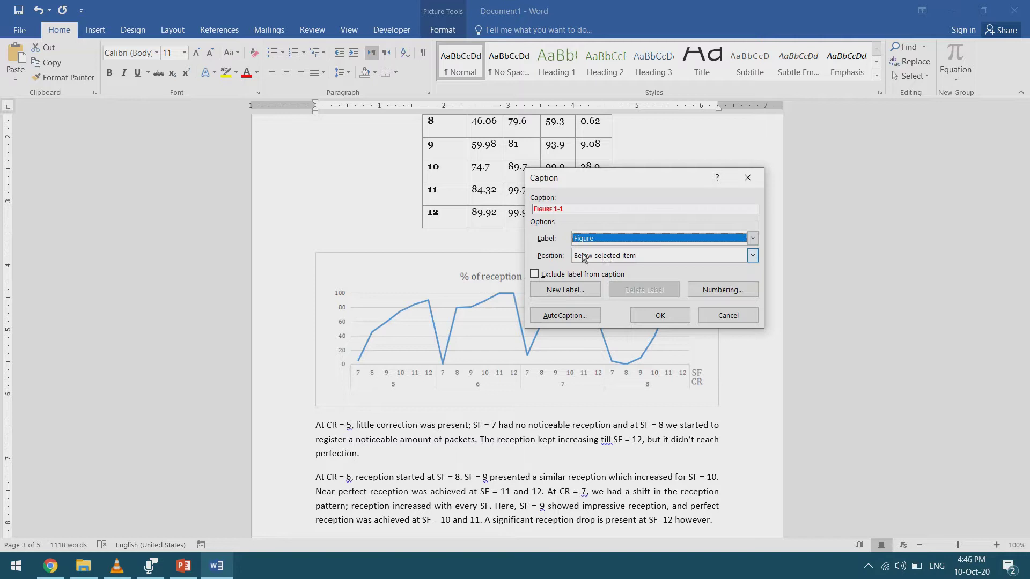
- Drop chapter numbers and insert 'Figure 1: % of reception at 250KHz' below the chart
click(723, 290)
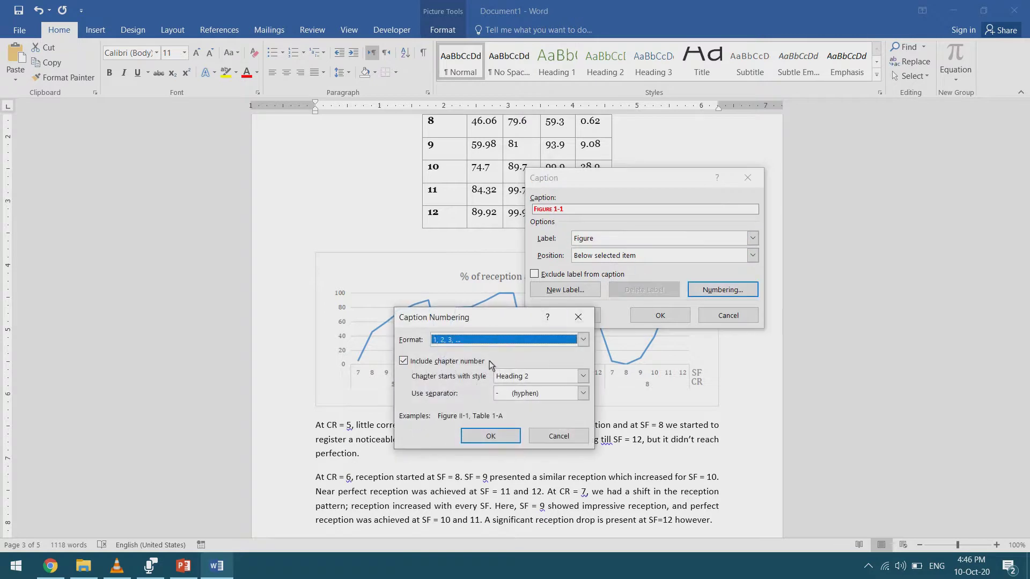
click(449, 362)
click(450, 363)
click(490, 435)
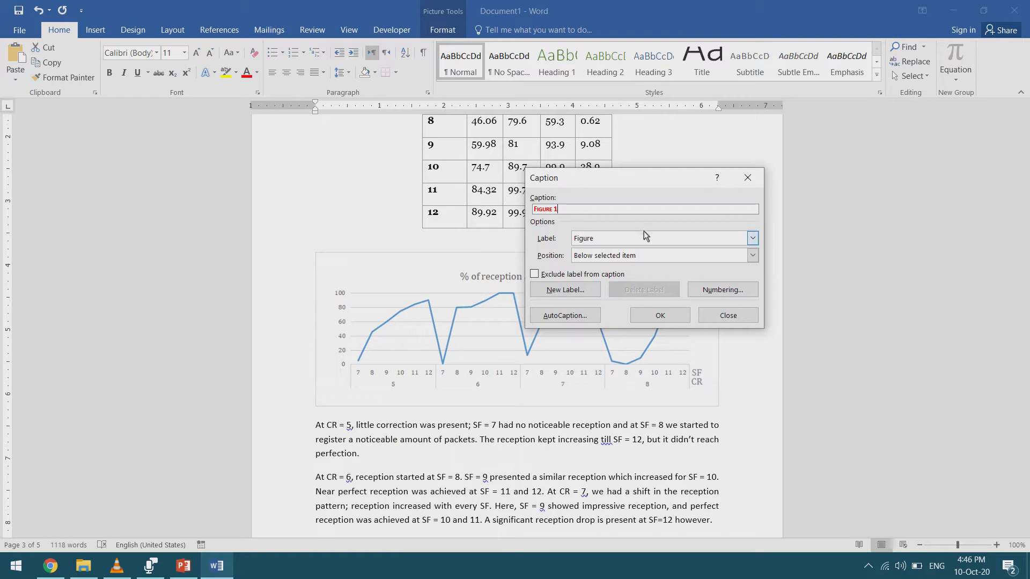
text(:)
drag(628, 178, 770, 157)
text(% of reception at 250KHz)
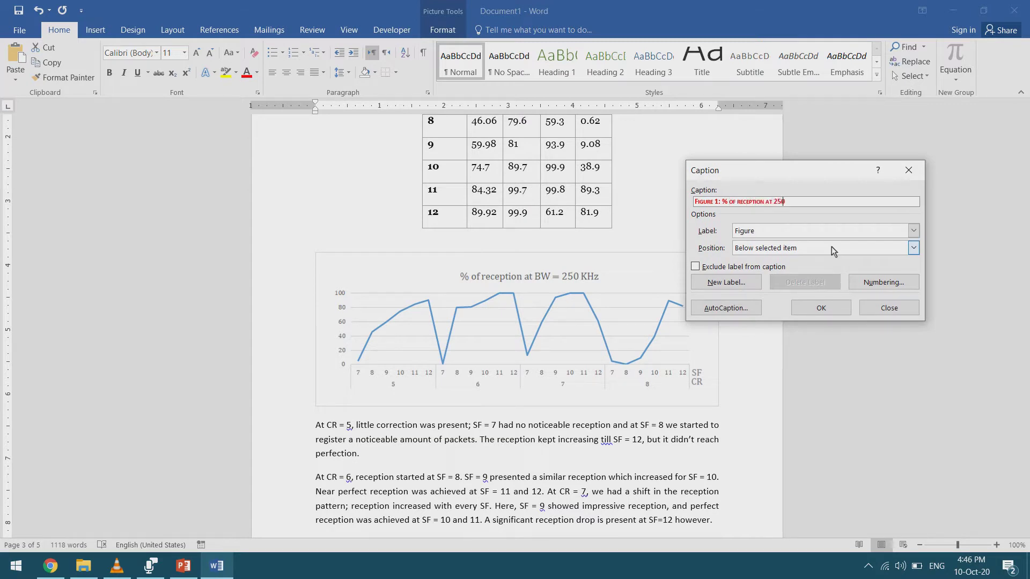
click(833, 309)
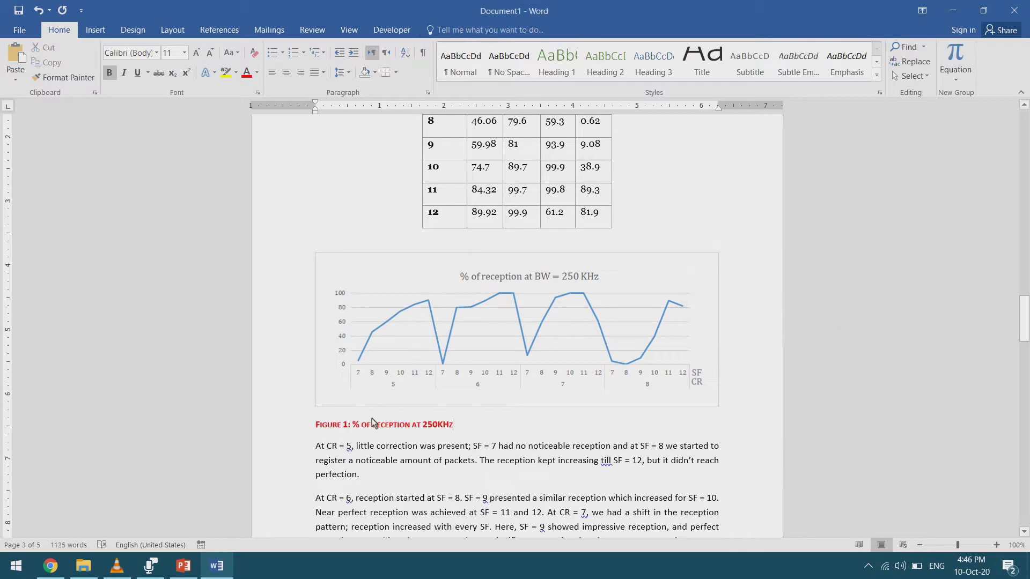
- Add the caption 'Figure 2: % of Reception at BW = 125 KHz' under the 125 KHz chart
scroll(382, 411, down, 20)
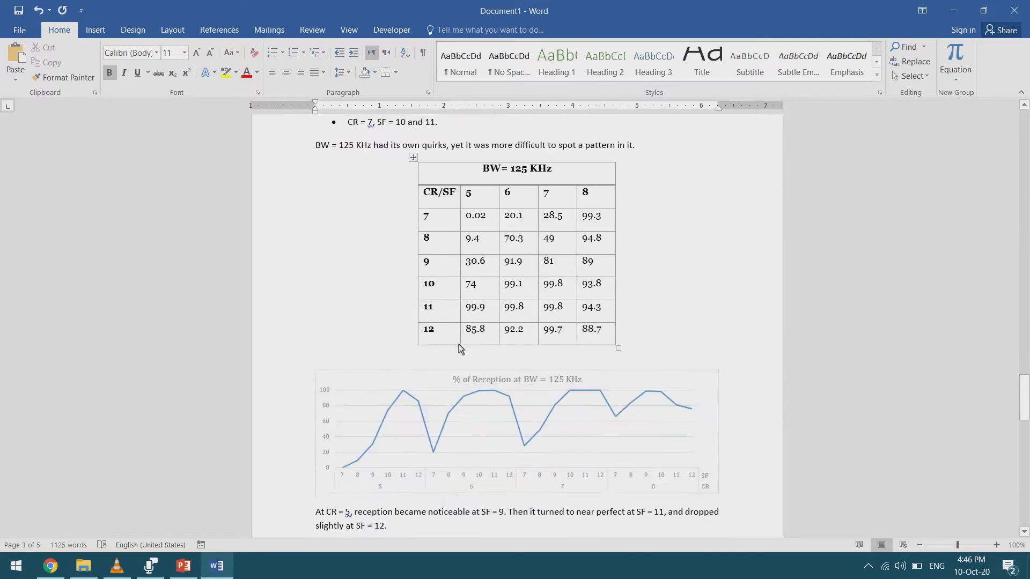
right_click(464, 330)
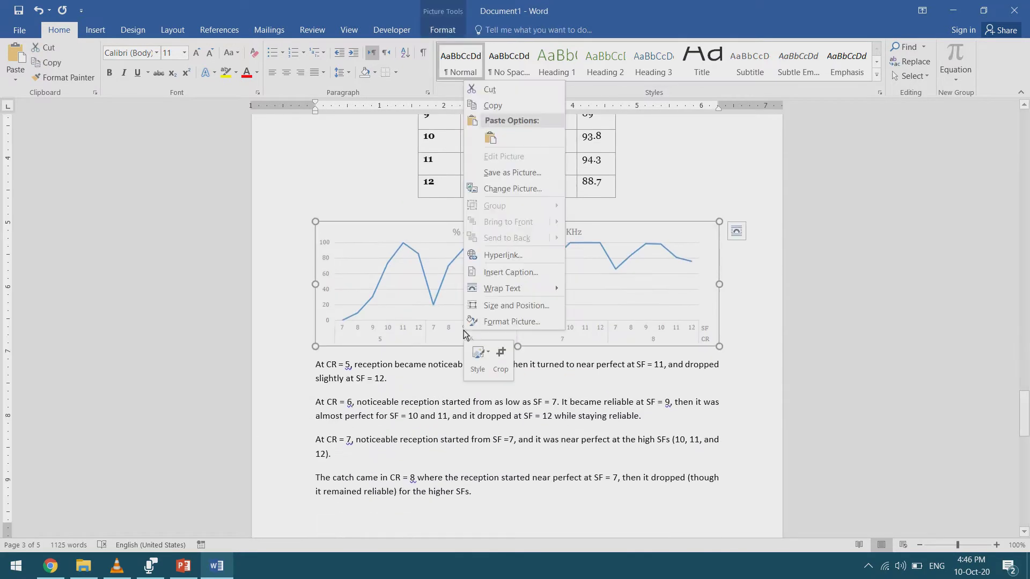
click(503, 280)
text(: $)
key(BackSpace)
text(% of Reception at BW = 125 KHz)
click(811, 308)
scroll(488, 376, down, 5)
scroll(487, 377, down, 15)
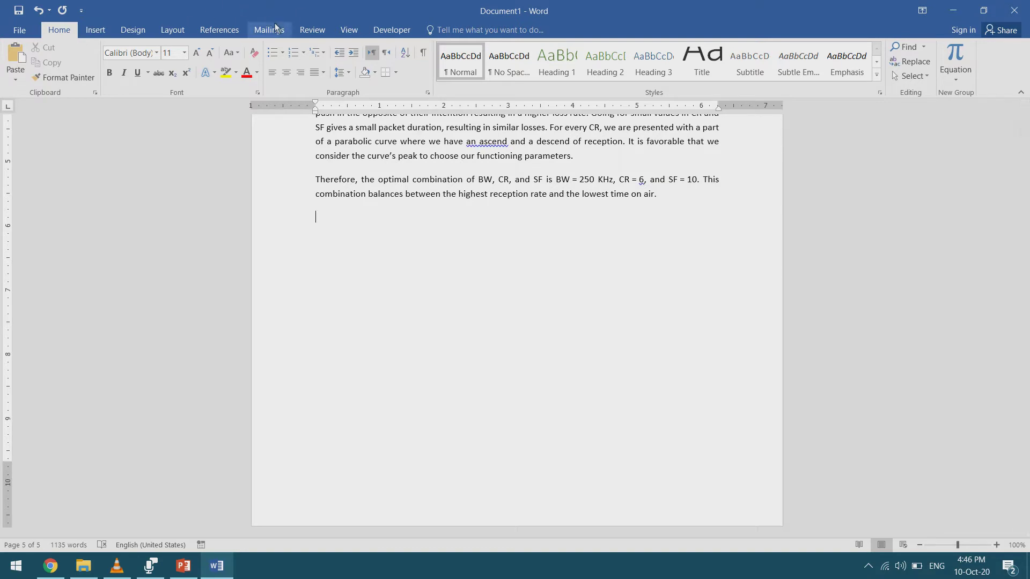
- Insert a table of figures with the Table caption label, listing Tables I–IV with page numbers
click(220, 29)
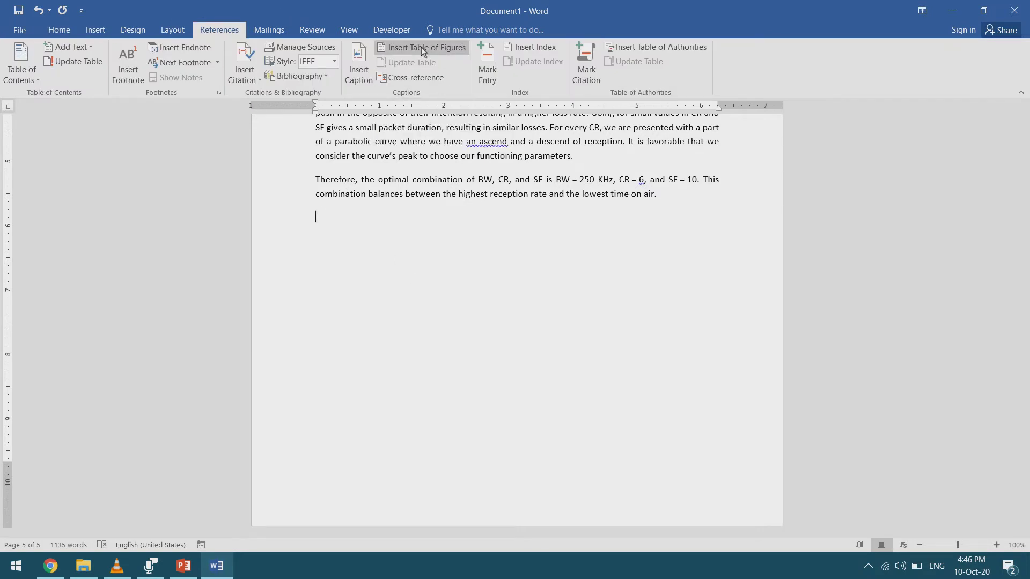
click(422, 49)
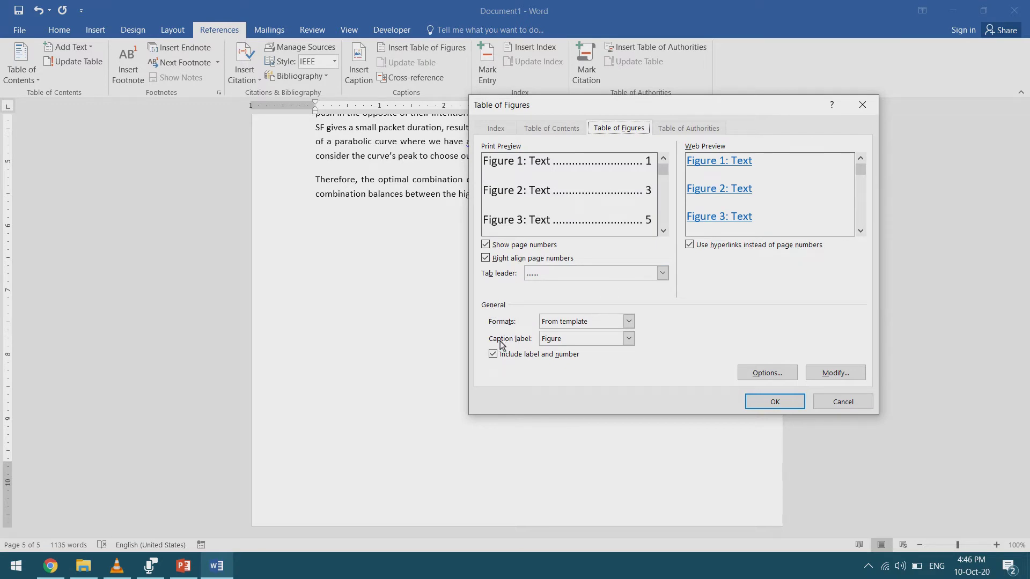
click(541, 339)
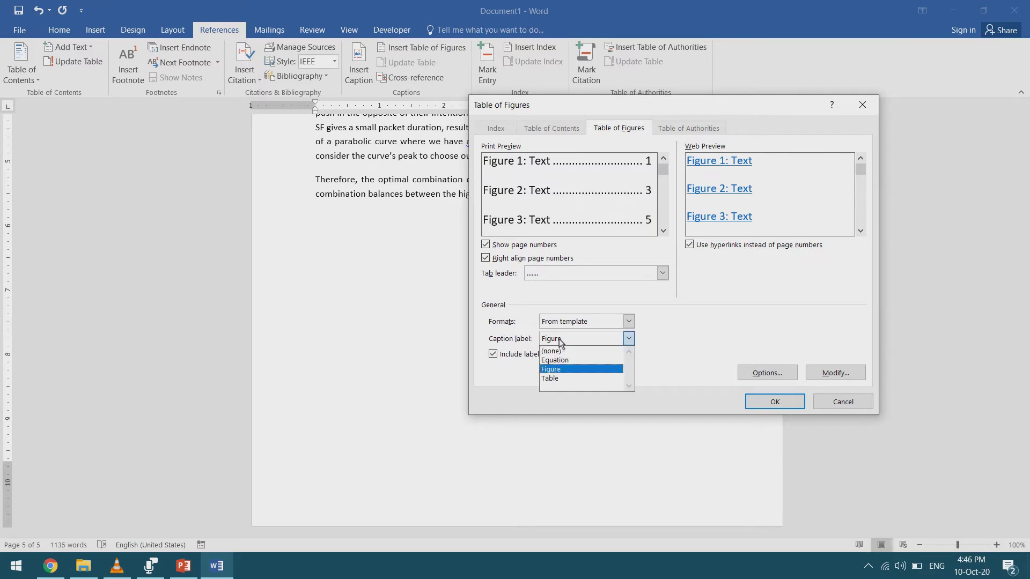
click(554, 379)
click(775, 402)
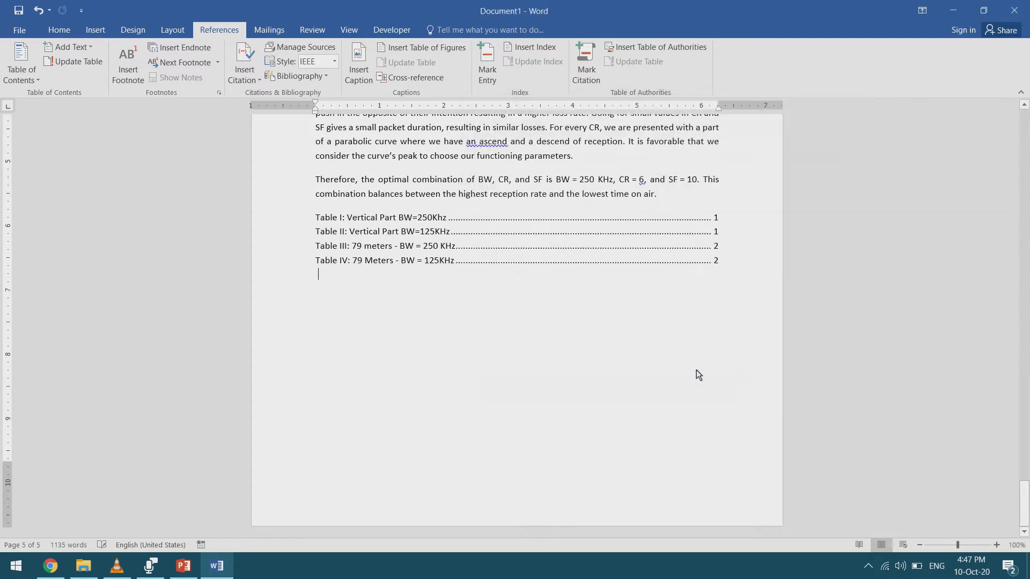
drag(317, 217, 594, 222)
mouse_move(377, 245)
mouse_down()
mouse_move(338, 246)
mouse_move(375, 266)
mouse_up()
click(392, 311)
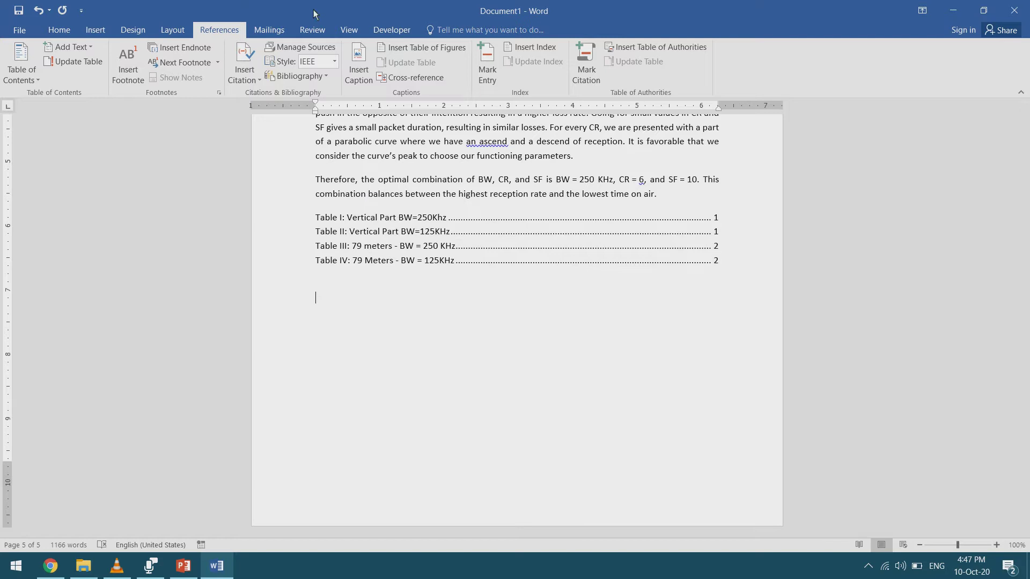
- Insert the figures list, changing the Table of Figures style to blue Cambria
click(408, 50)
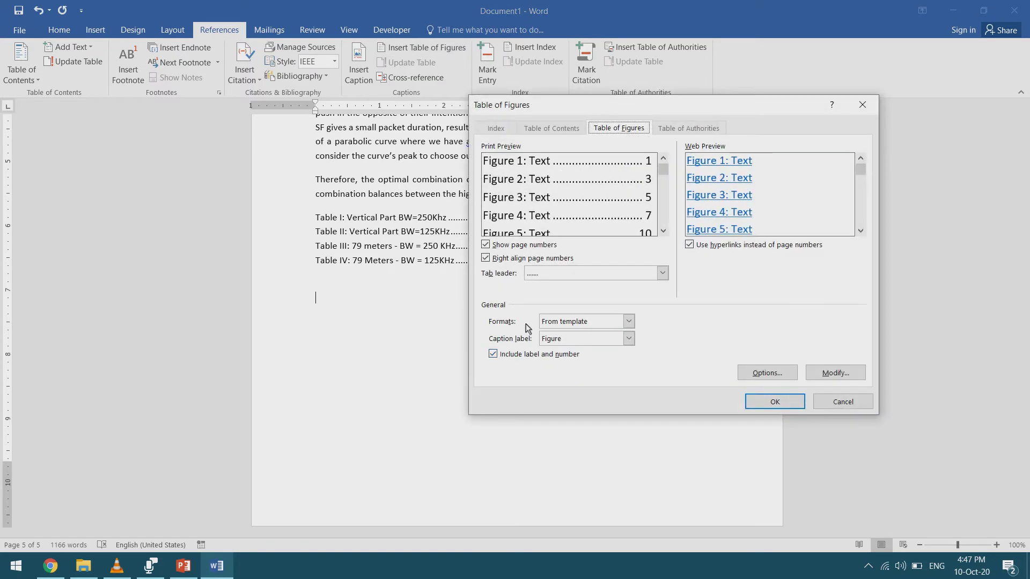
click(848, 374)
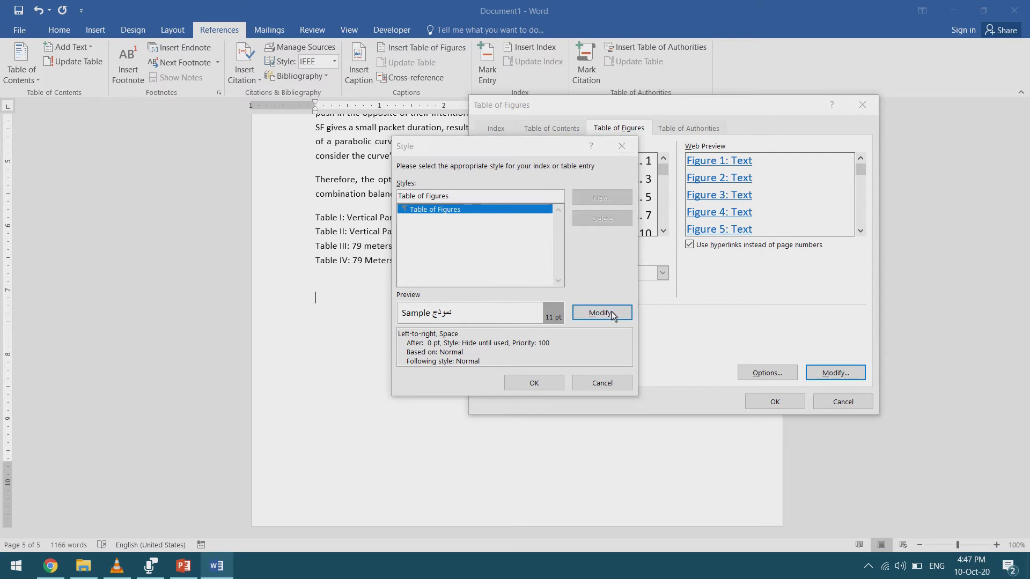
click(602, 313)
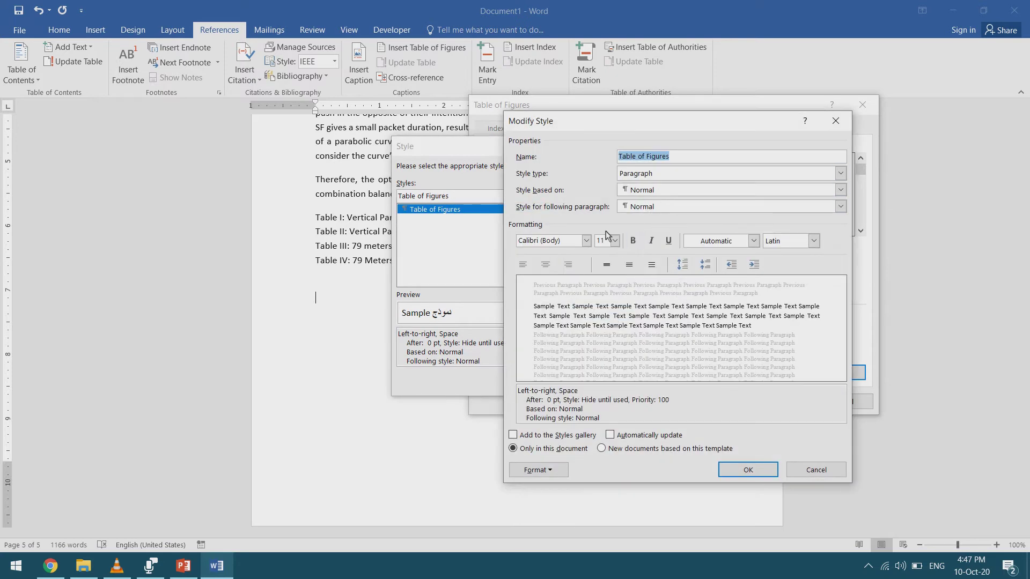
click(587, 242)
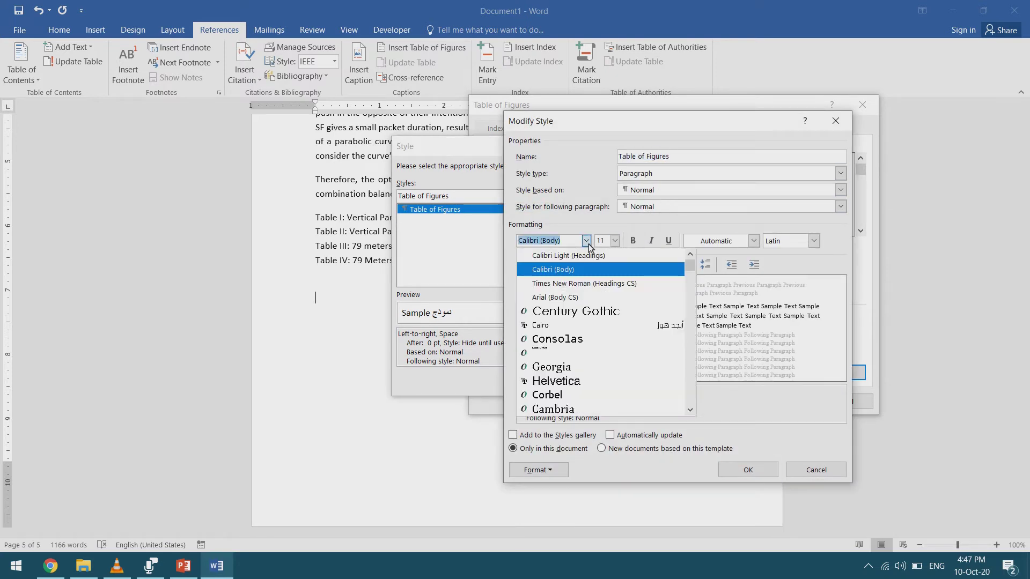
scroll(617, 335, down, 2)
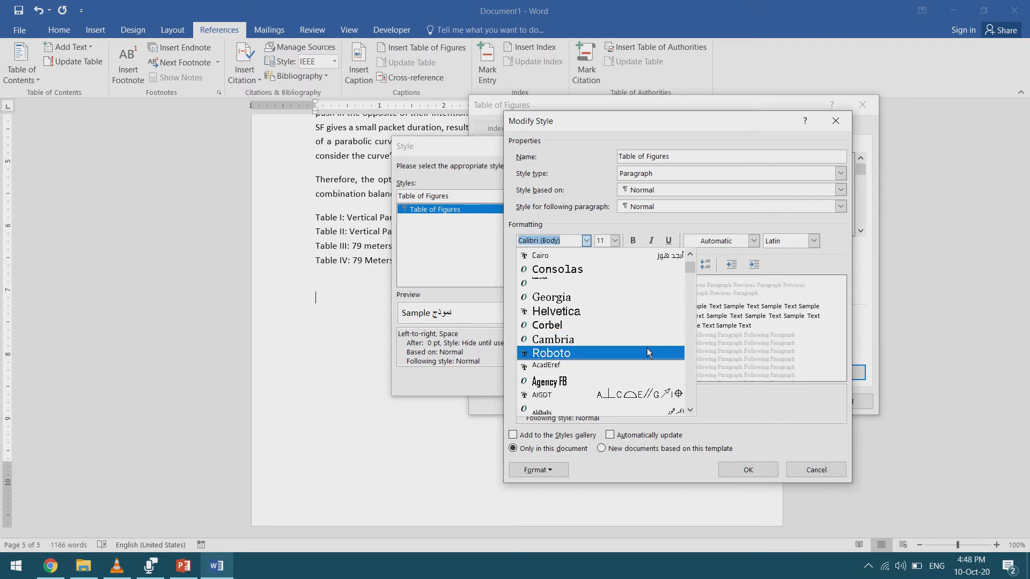
click(635, 342)
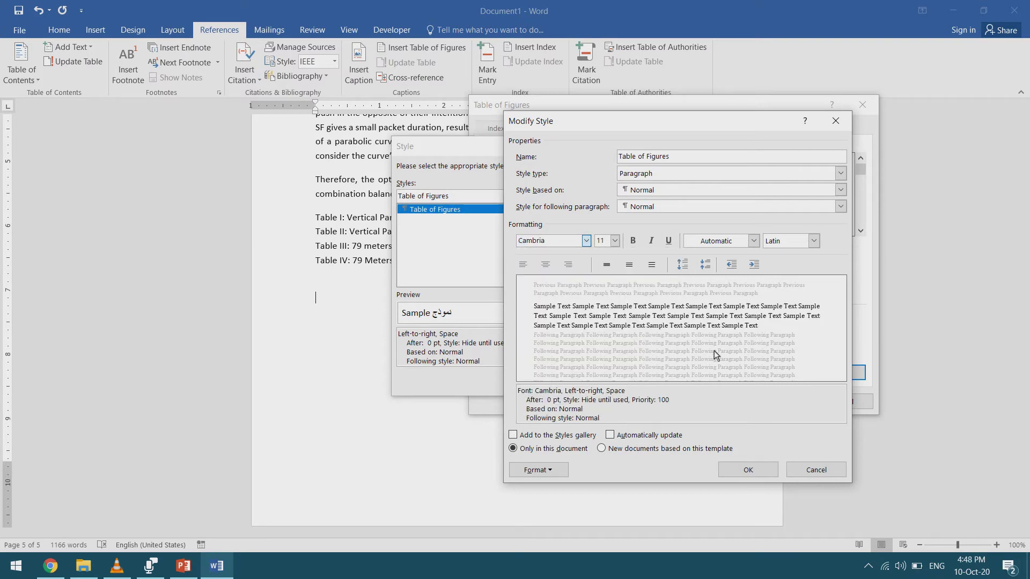
click(754, 242)
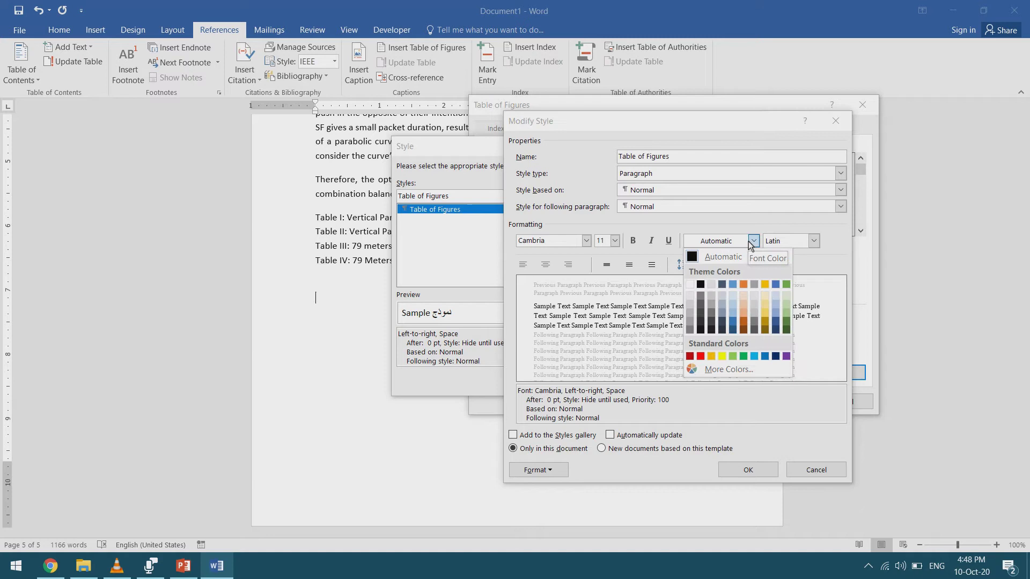
click(764, 356)
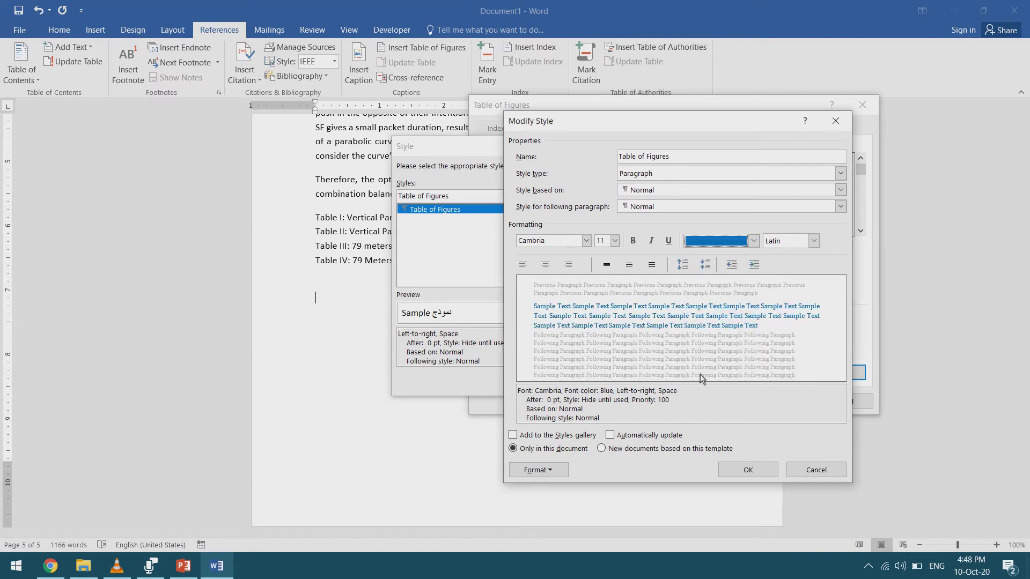
click(746, 472)
click(535, 382)
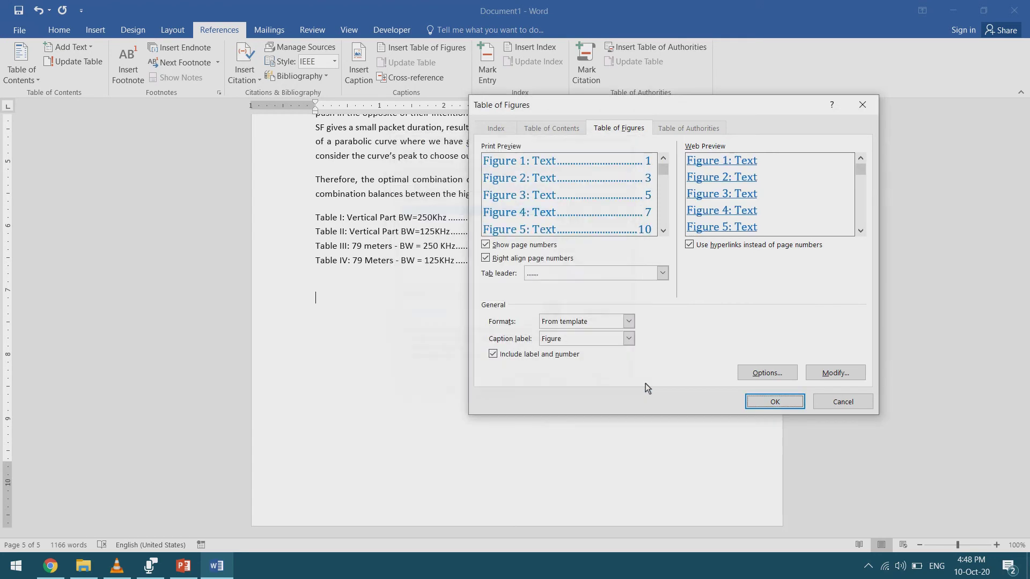
click(783, 402)
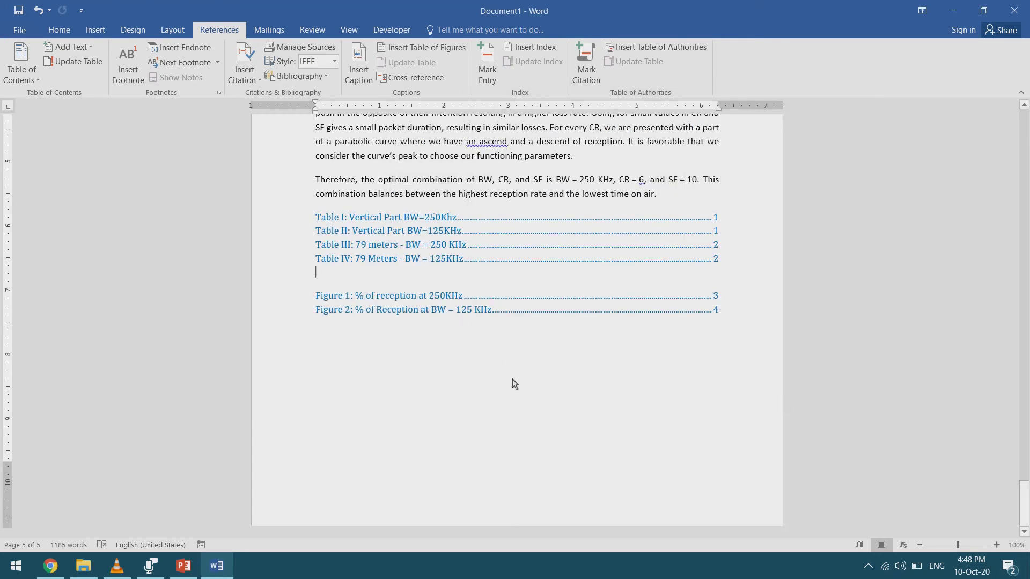